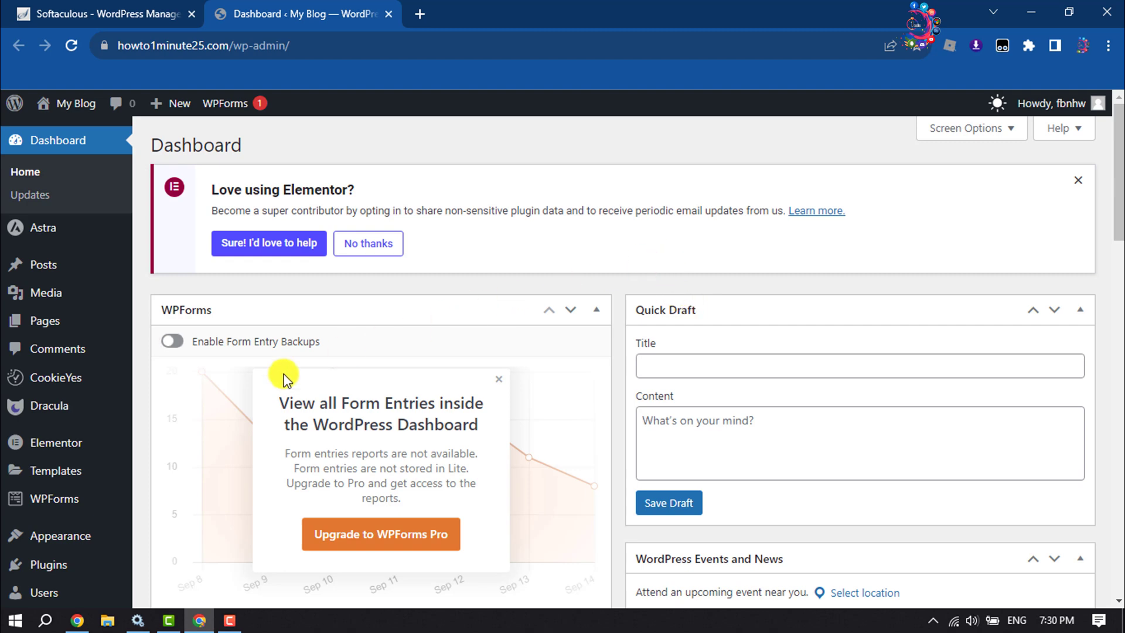
# - Search the plugin directory for 'wpdiscuz' and install Comments – wpDiscuz
pyautogui.moveTo(45, 562)
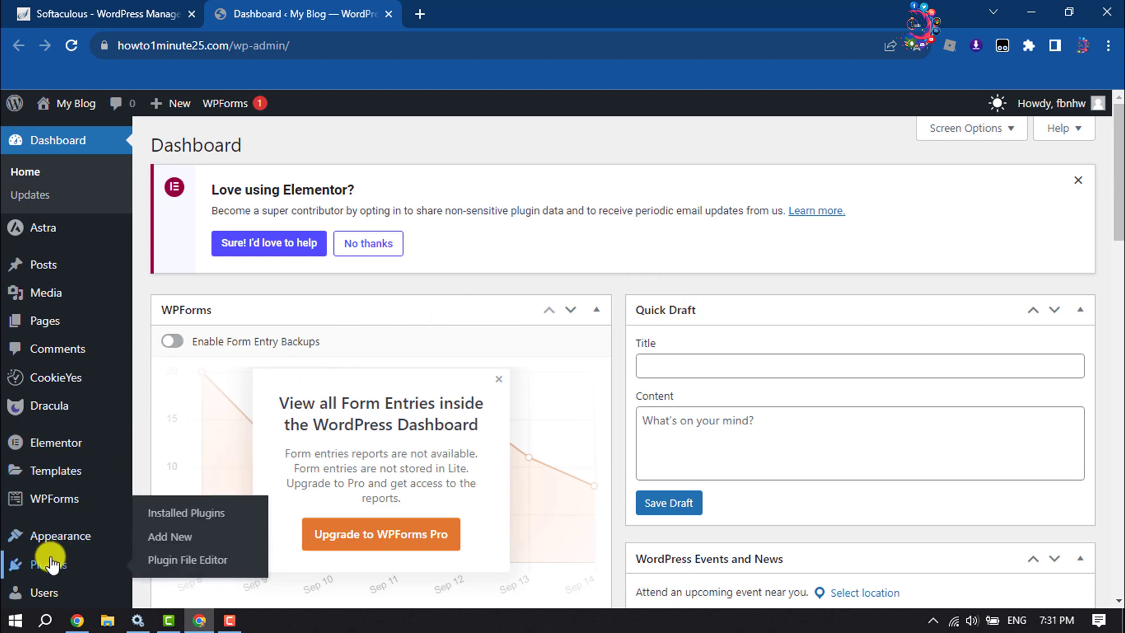
pyautogui.click(175, 539)
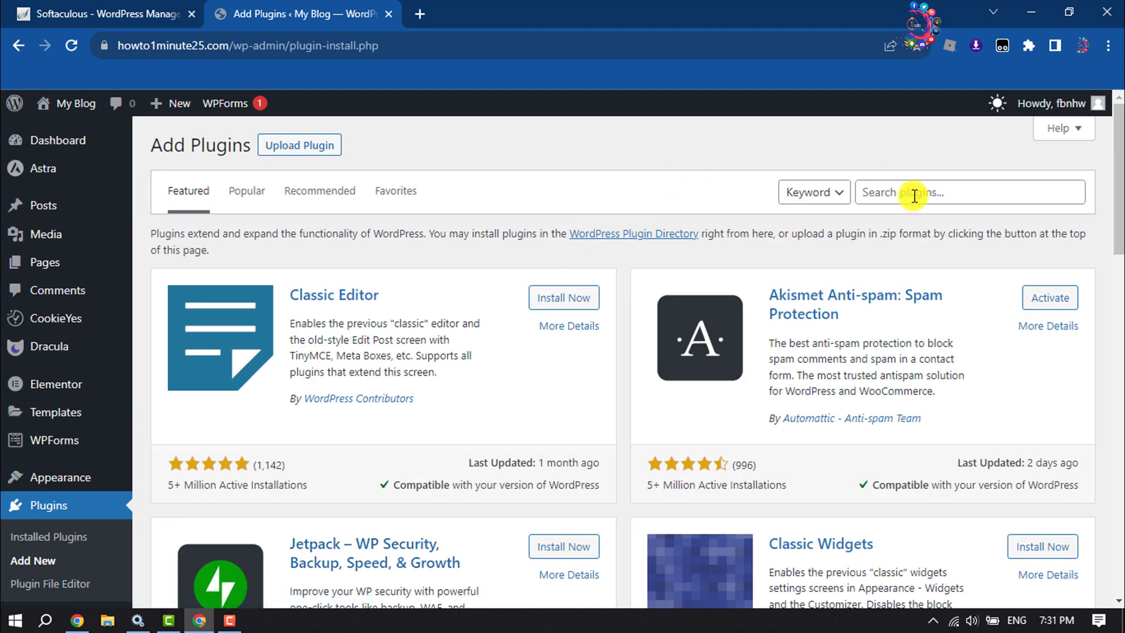
pyautogui.click(921, 194)
pyautogui.write('wpdiscuz')
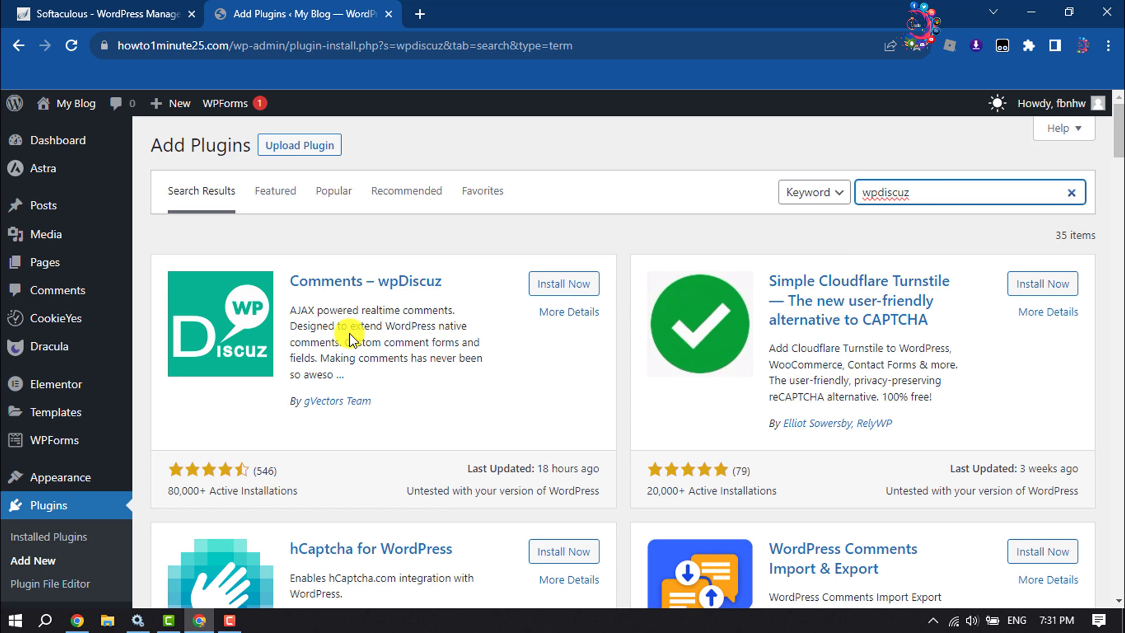
pyautogui.click(549, 285)
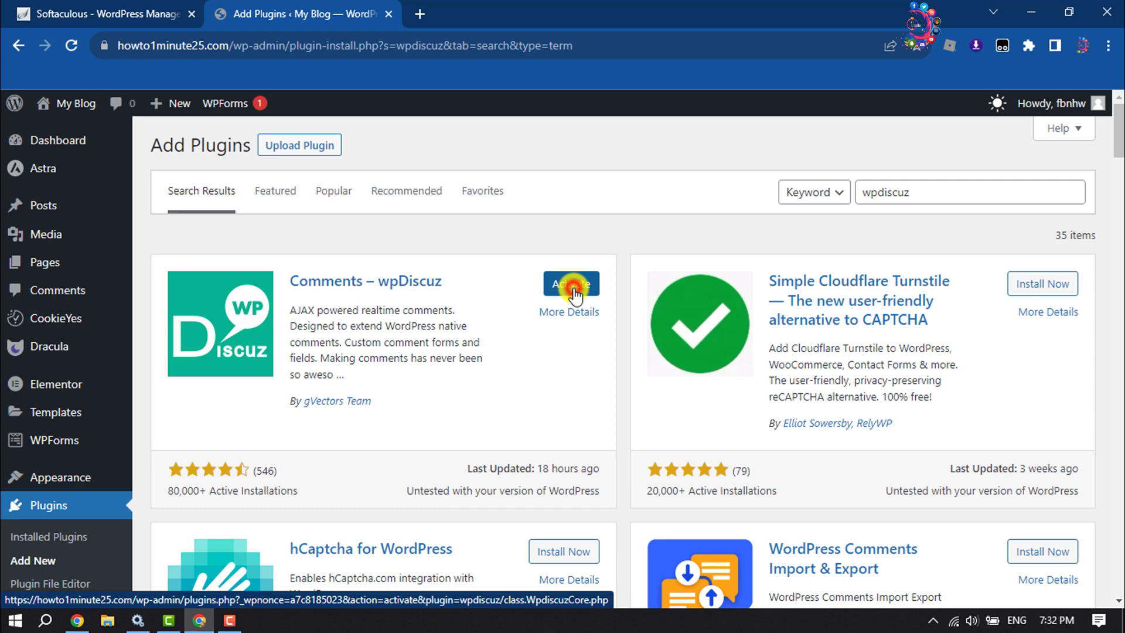
# - Activate wpDiscuz, launch its setup wizard, and keep the Light comment style after trying Dark
pyautogui.click(574, 289)
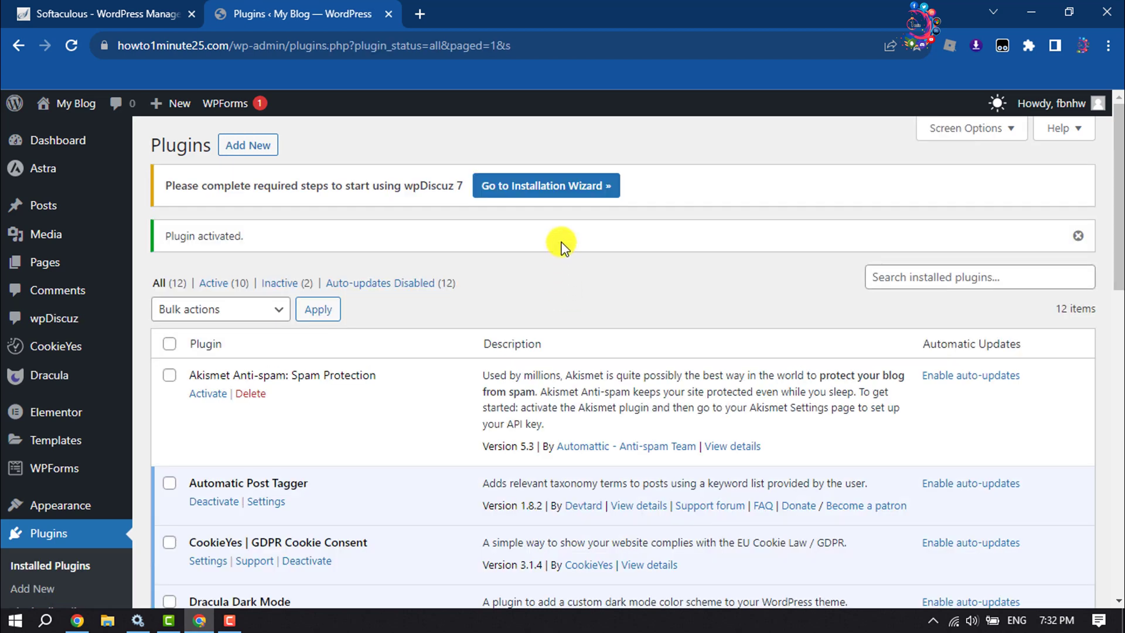
pyautogui.click(583, 197)
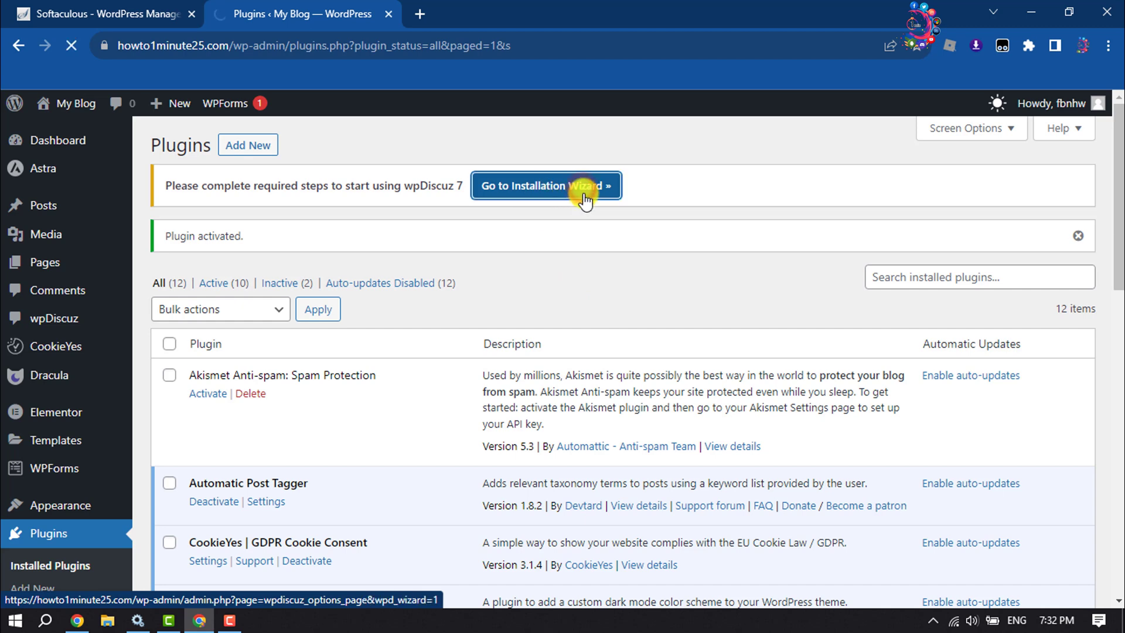
pyautogui.scroll(-5, 613, 286)
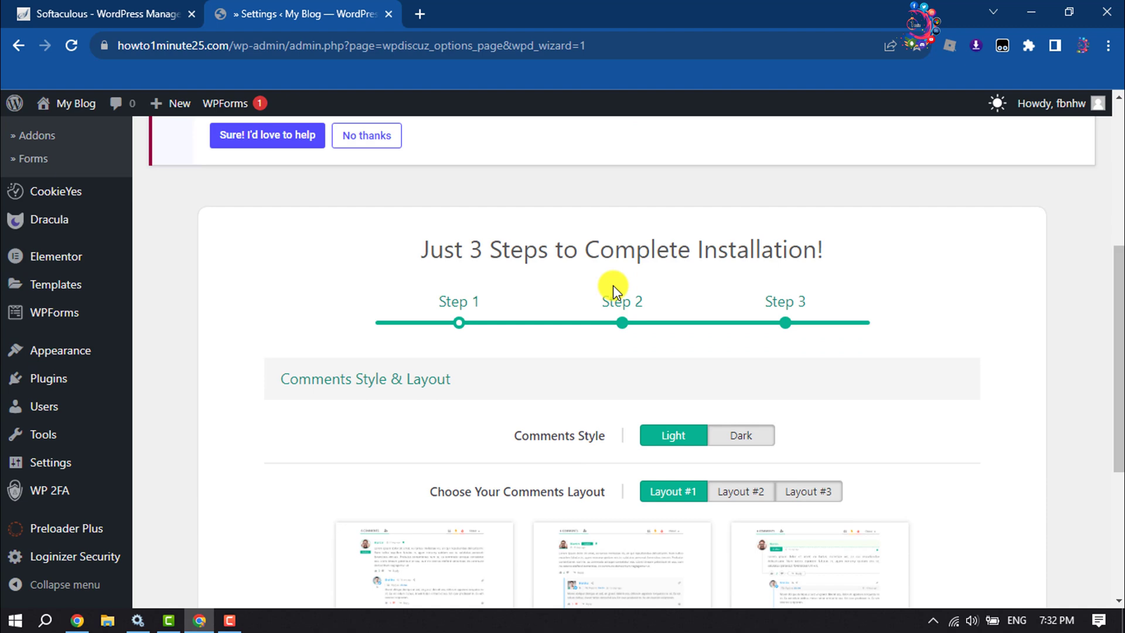
pyautogui.scroll(-1, 595, 354)
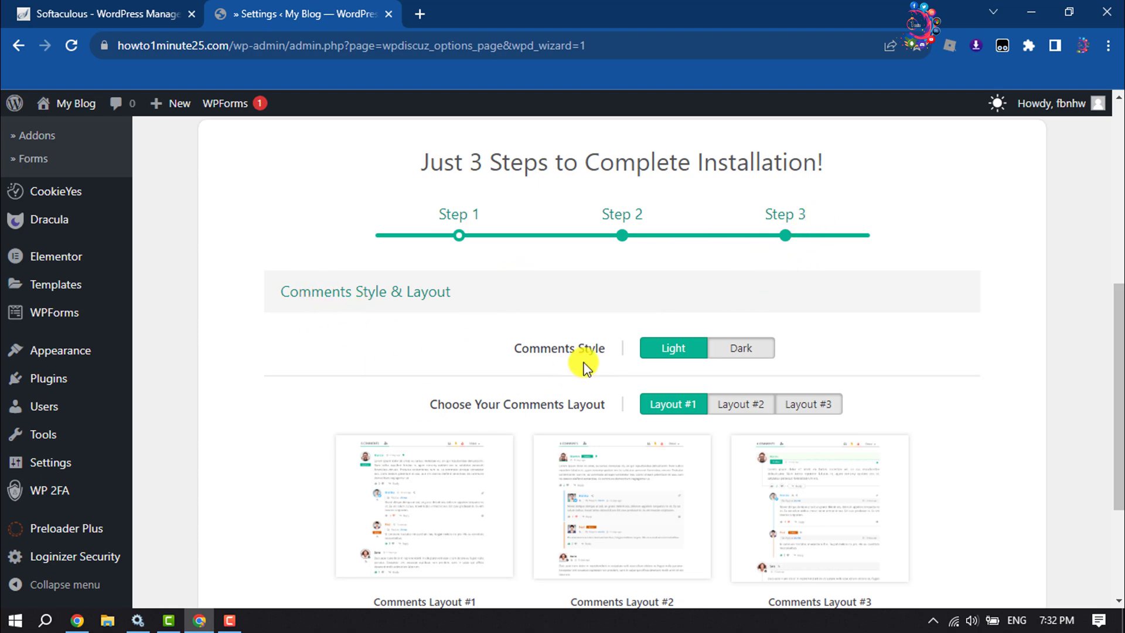
pyautogui.click(745, 350)
pyautogui.click(702, 349)
# - Preview Layouts #2 and #3, then choose Layout #3 for the comments
pyautogui.scroll(-1, 545, 446)
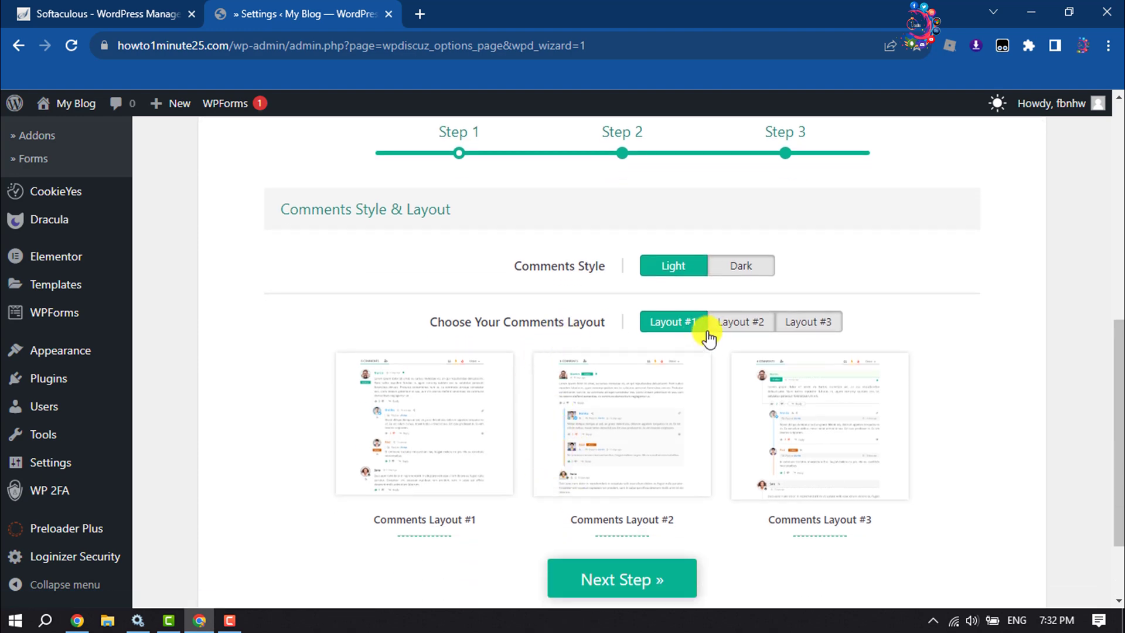
pyautogui.click(603, 443)
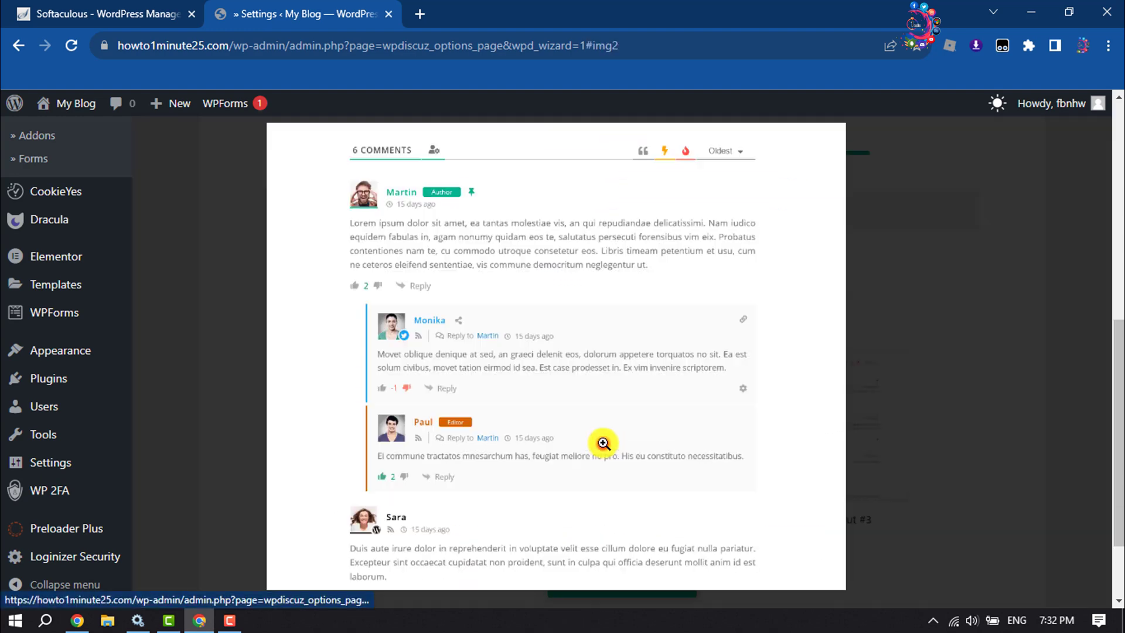
pyautogui.click(883, 420)
pyautogui.click(878, 423)
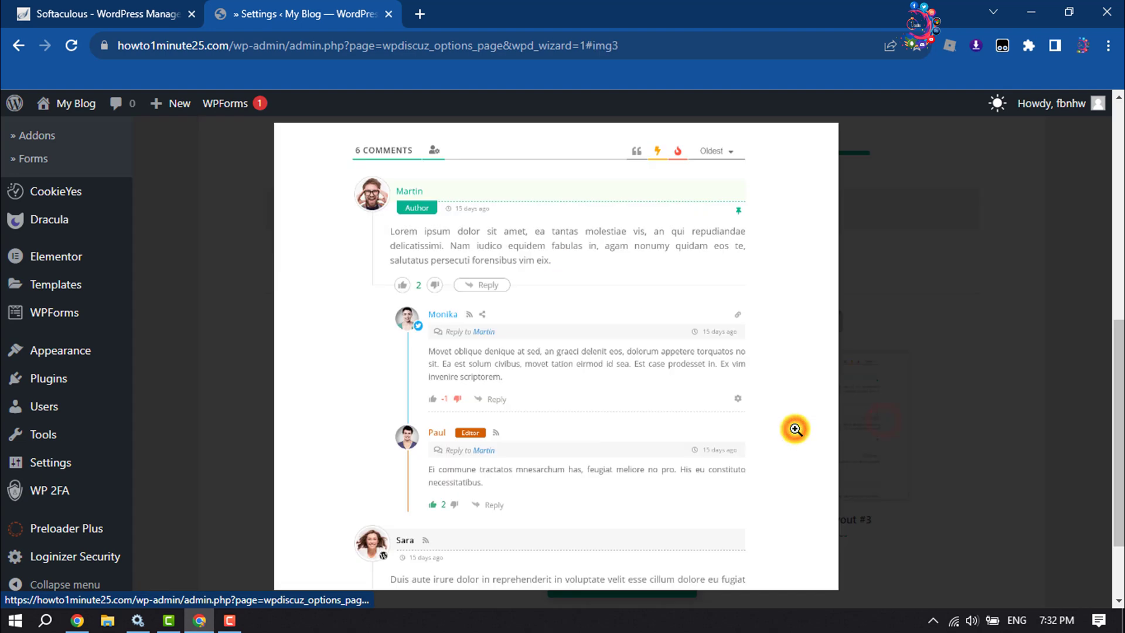
pyautogui.click(881, 424)
pyautogui.click(866, 447)
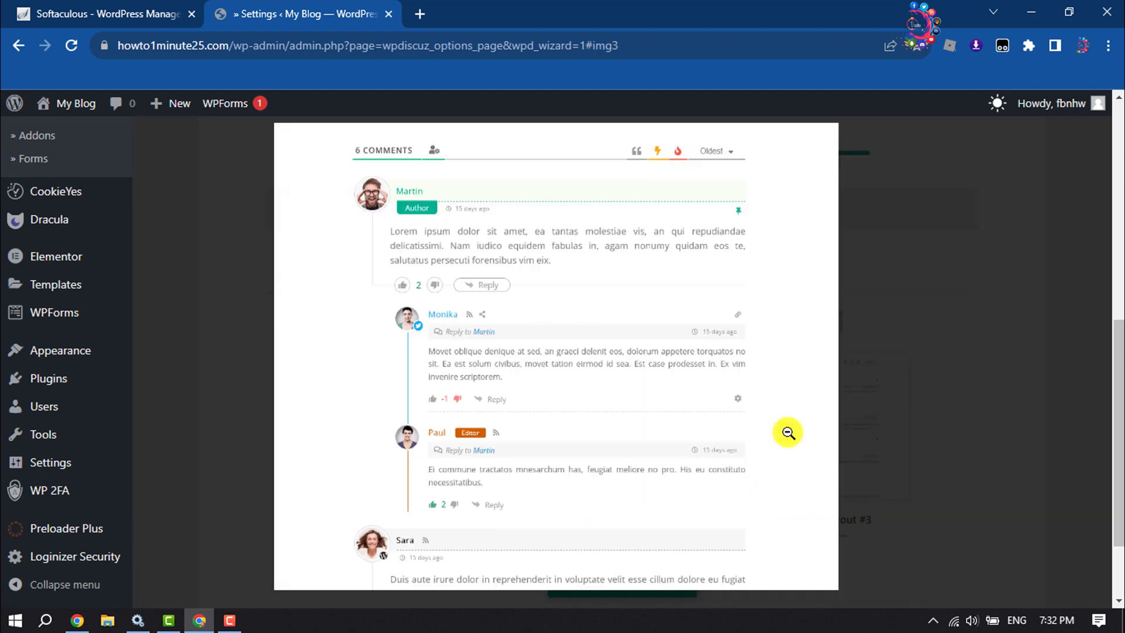
pyautogui.click(910, 419)
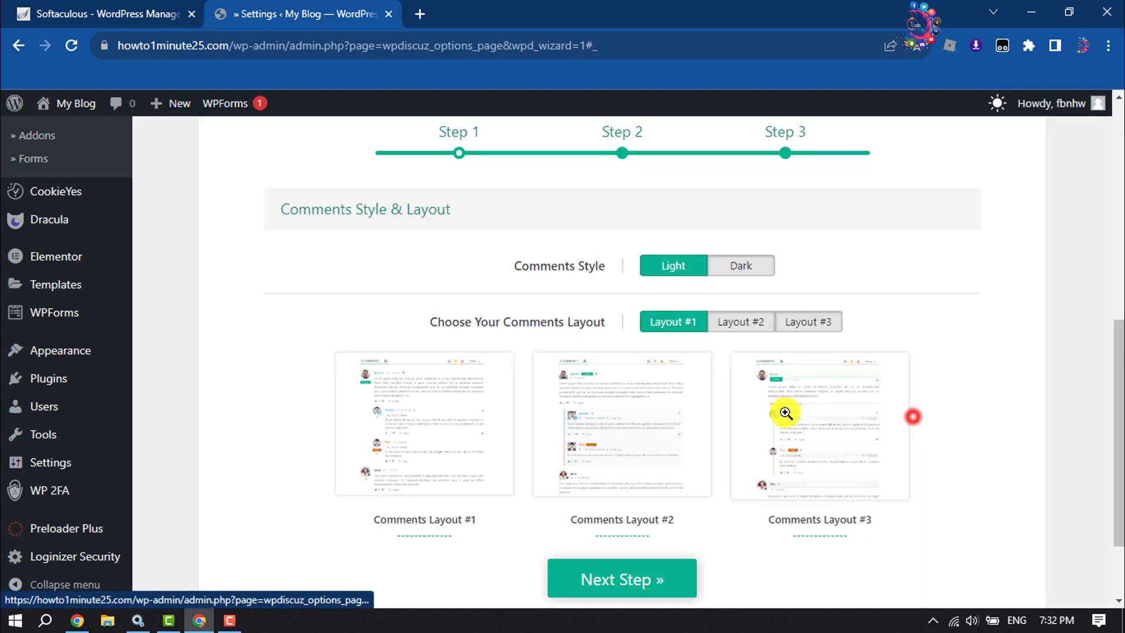
pyautogui.click(813, 322)
pyautogui.scroll(-2, 811, 324)
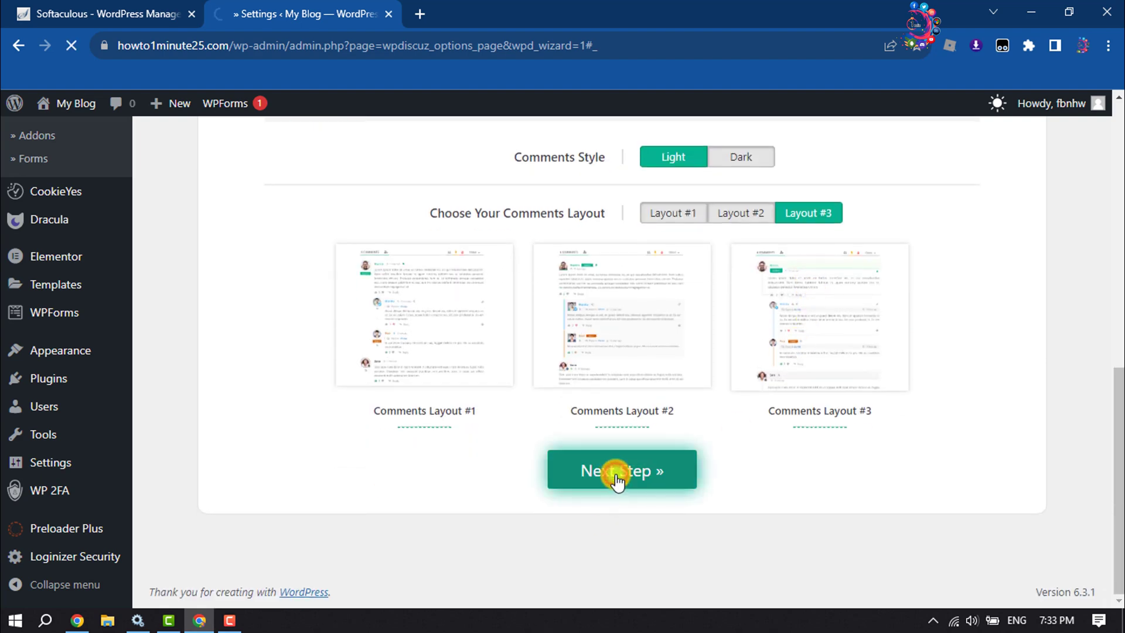
# - Keep Step 2 defaults (bubble on, live update off, Content Left) and continue to step 3
pyautogui.scroll(-8, 613, 478)
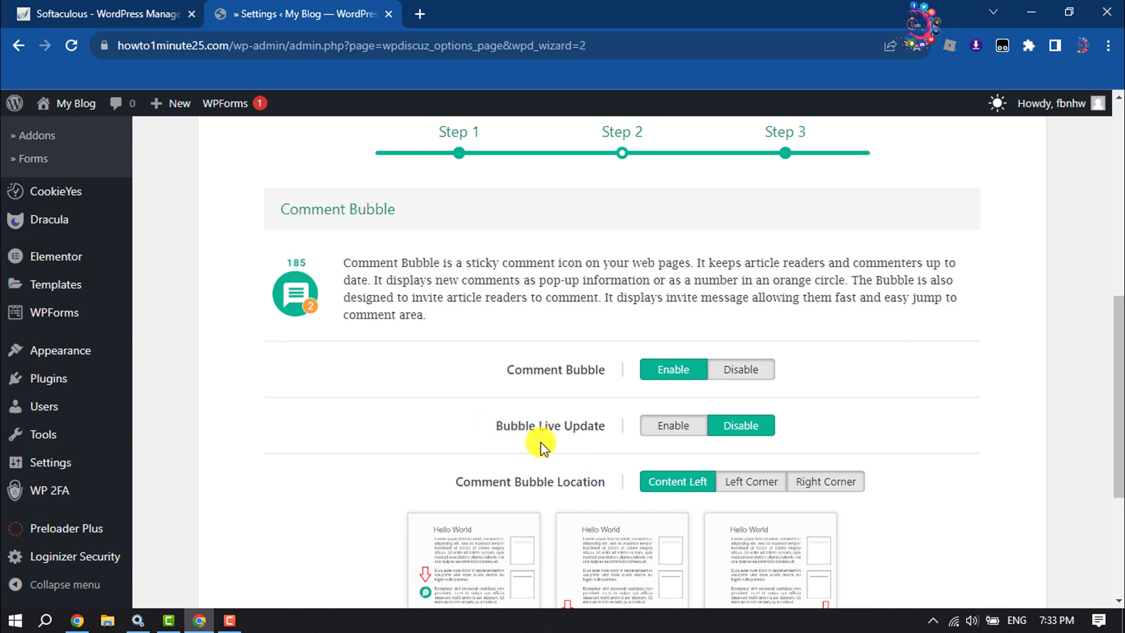
pyautogui.scroll(-1, 703, 433)
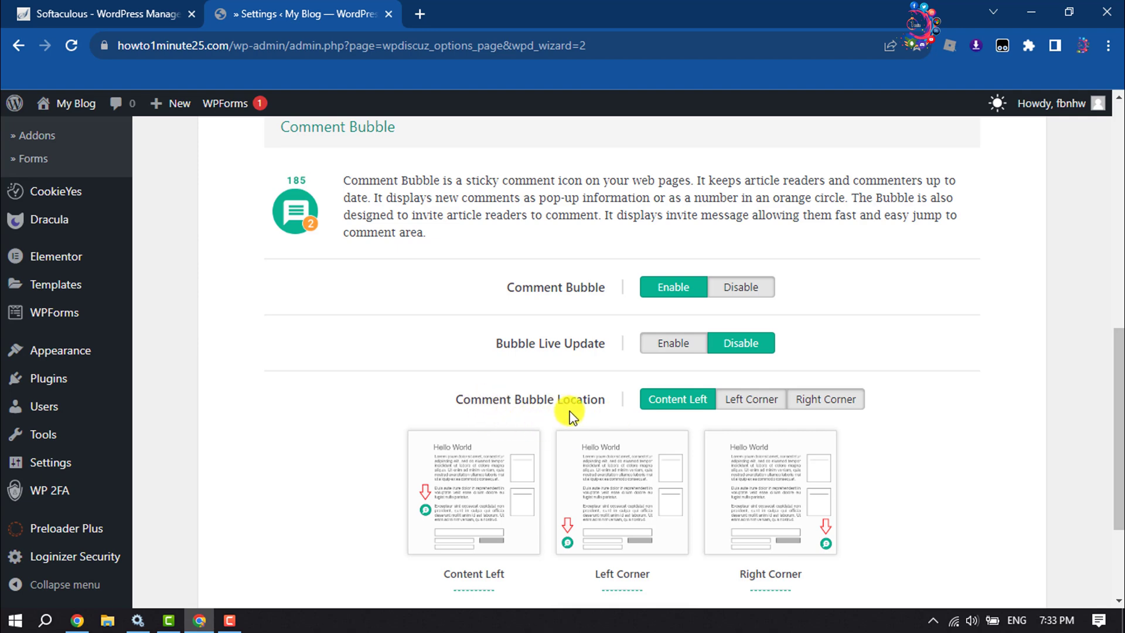
pyautogui.scroll(-2, 782, 410)
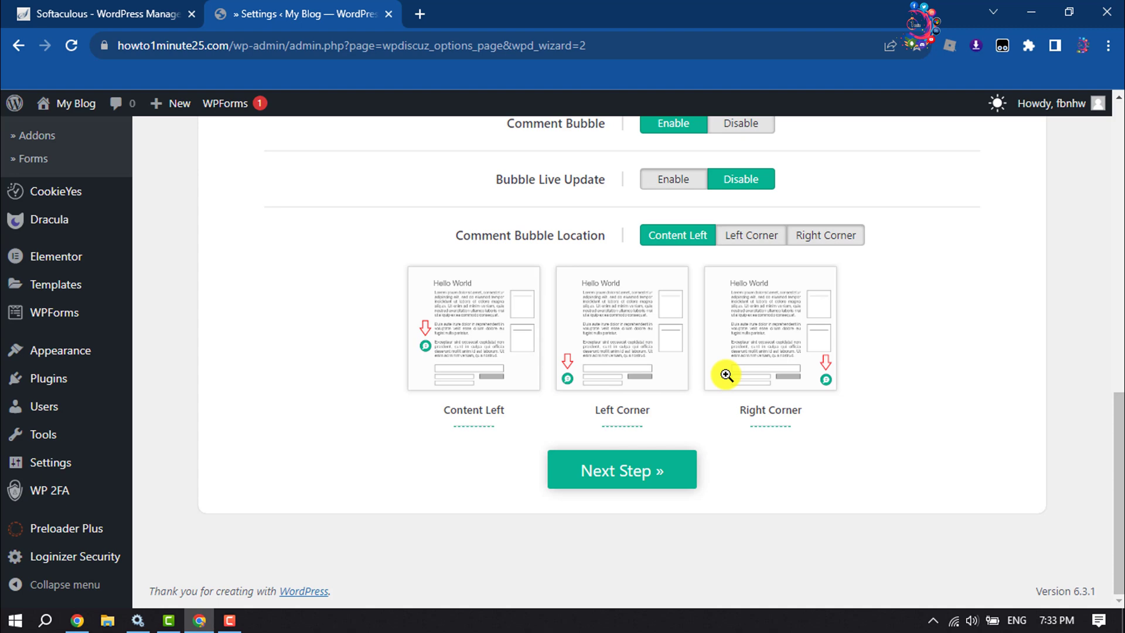
pyautogui.click(639, 475)
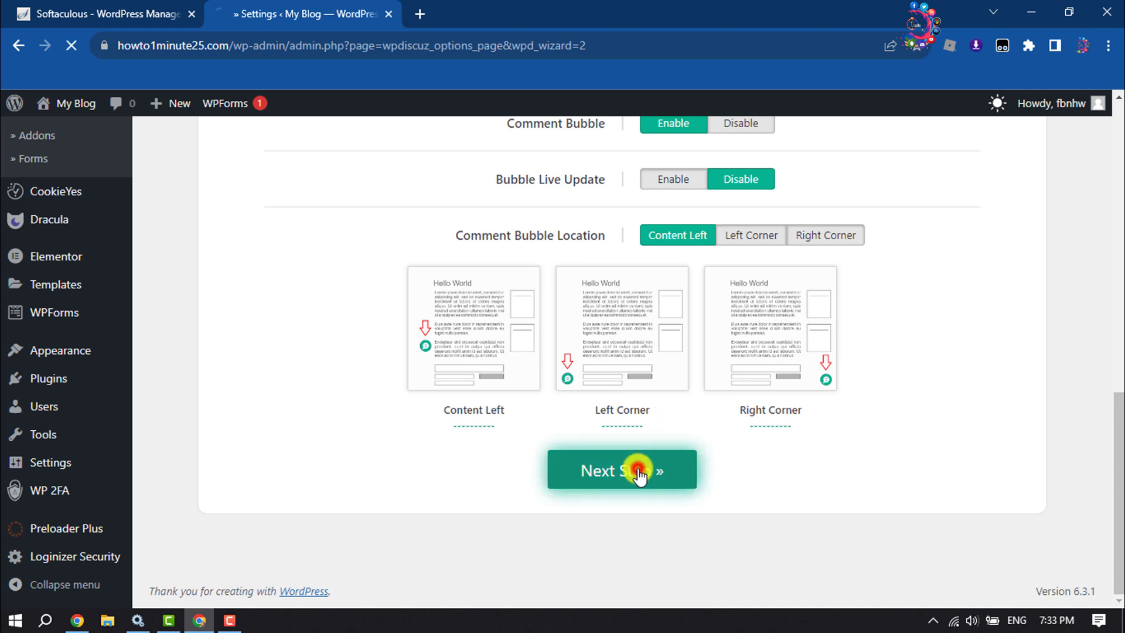
# - Leave Article Rating enabled on Step 3 and finish the wizard to start using wpDiscuz
pyautogui.scroll(-5, 732, 447)
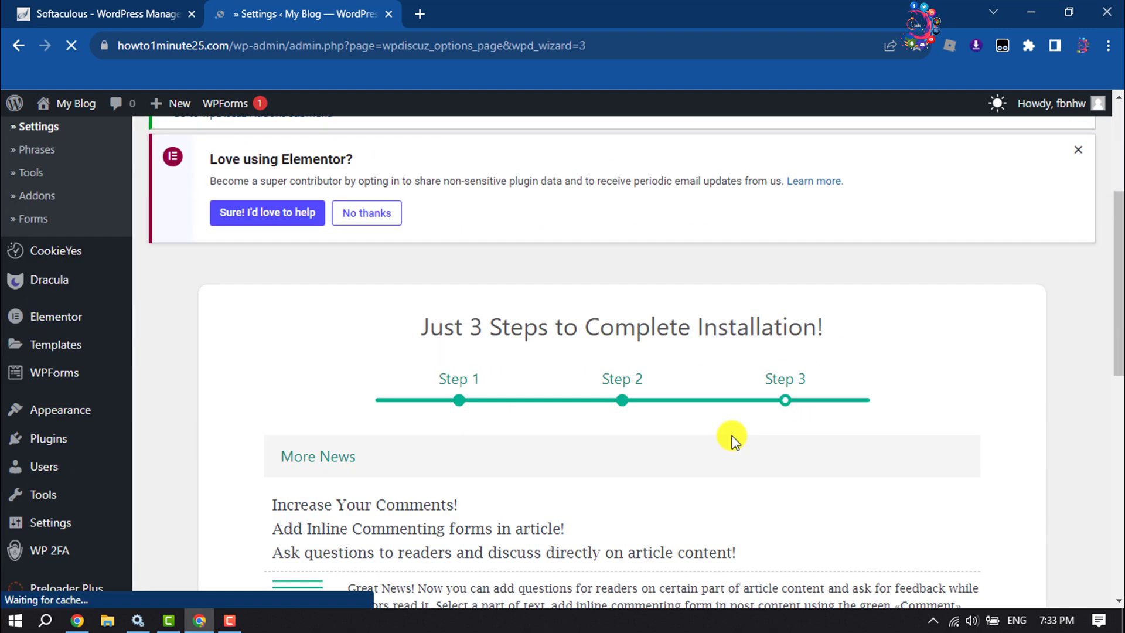
pyautogui.scroll(-4, 732, 440)
pyautogui.scroll(-5, 732, 434)
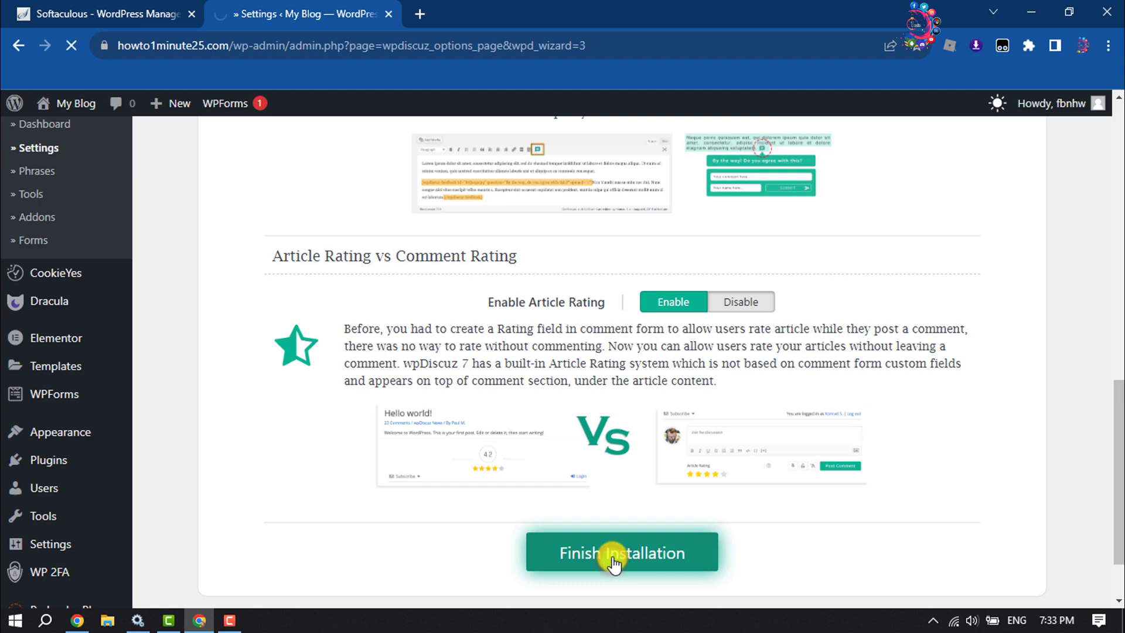
pyautogui.scroll(-5, 612, 556)
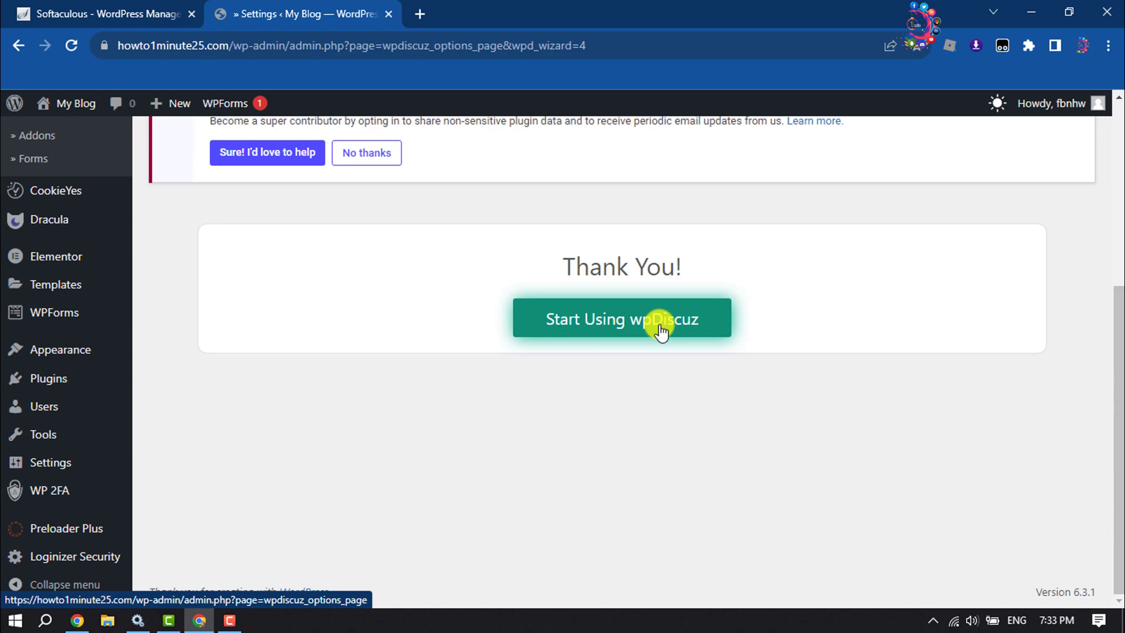
pyautogui.click(662, 321)
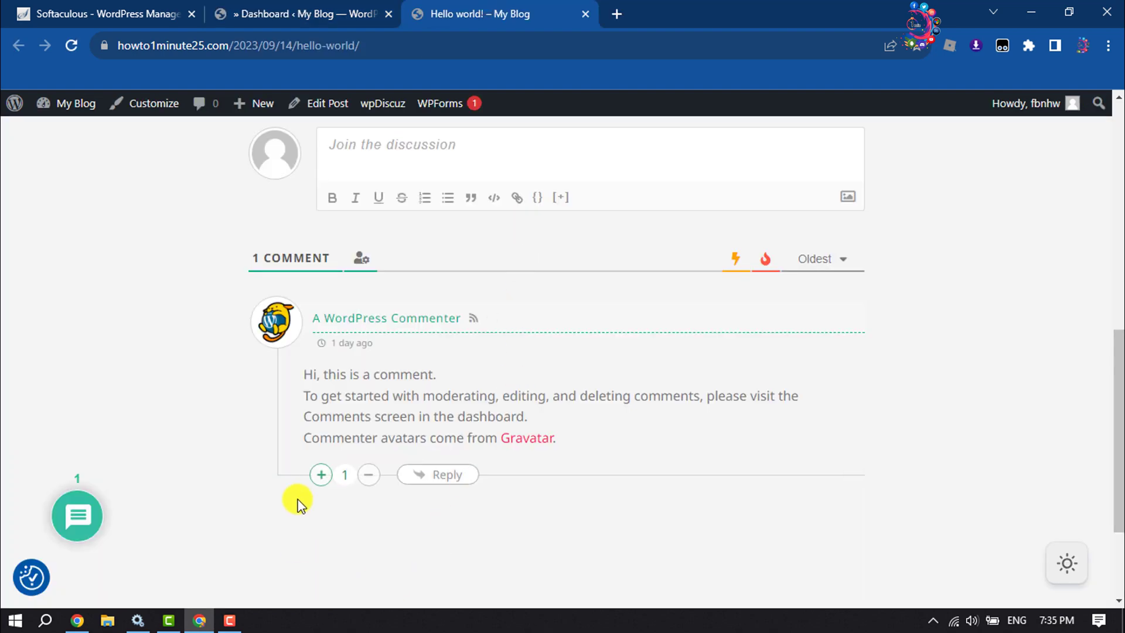
# - Test down and up votes on the Hello world comment, leaving it at 1, then return to the admin
pyautogui.click(368, 474)
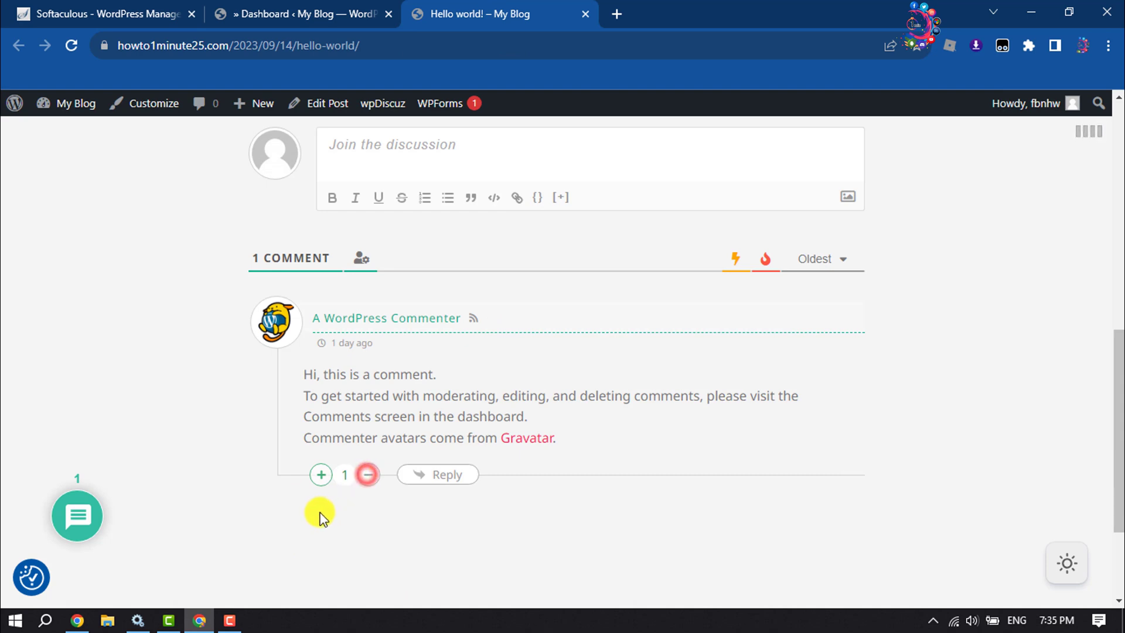
pyautogui.click(316, 486)
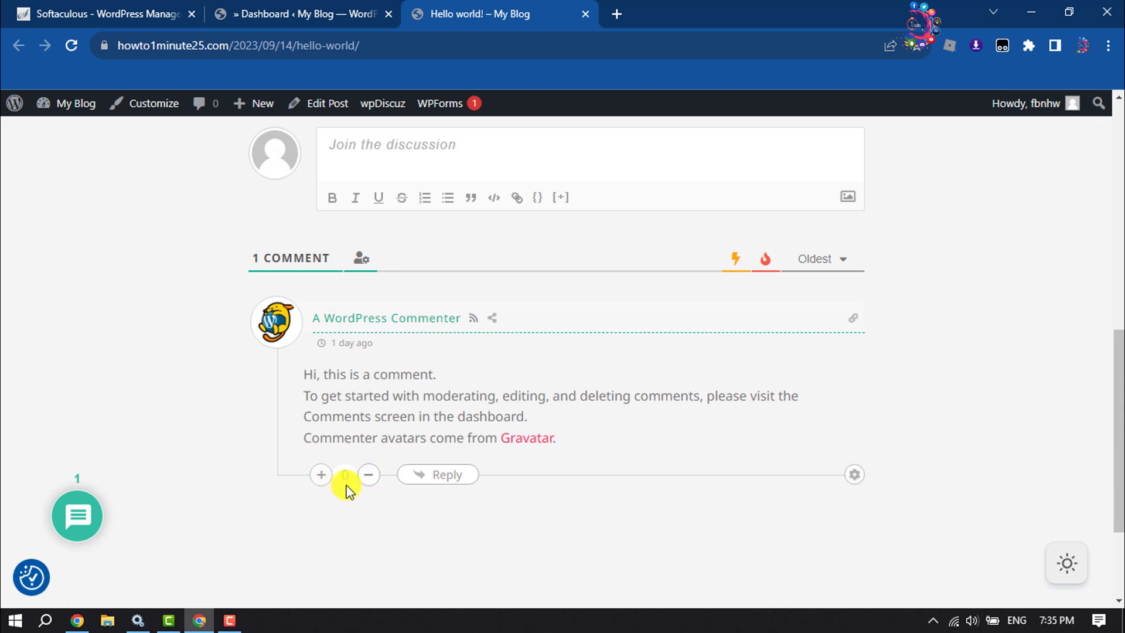
pyautogui.click(324, 484)
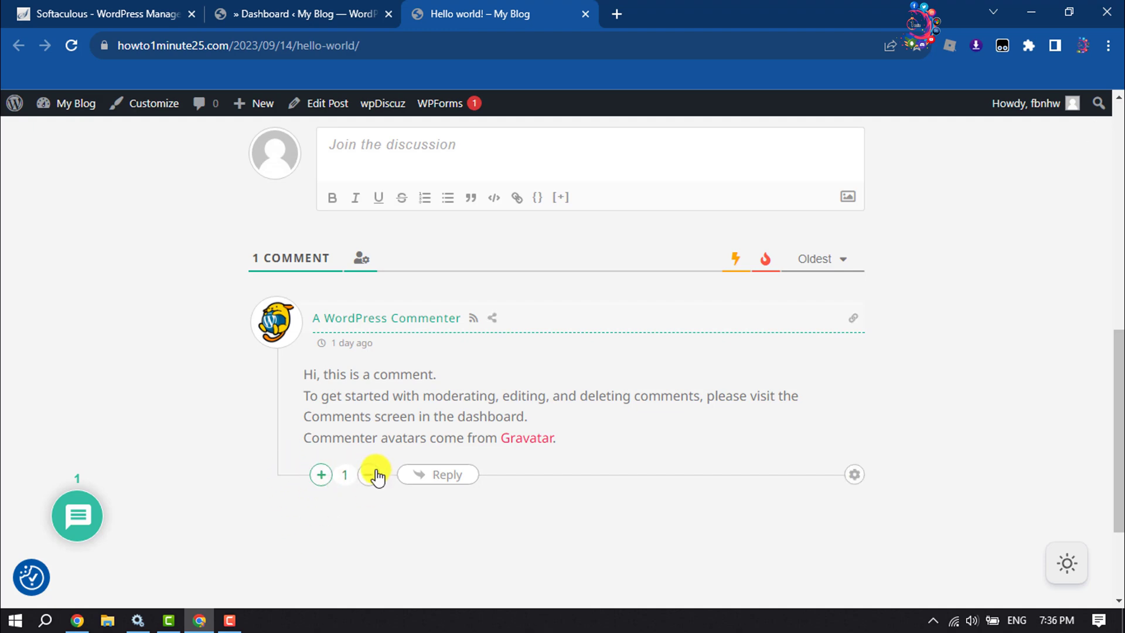
pyautogui.click(357, 9)
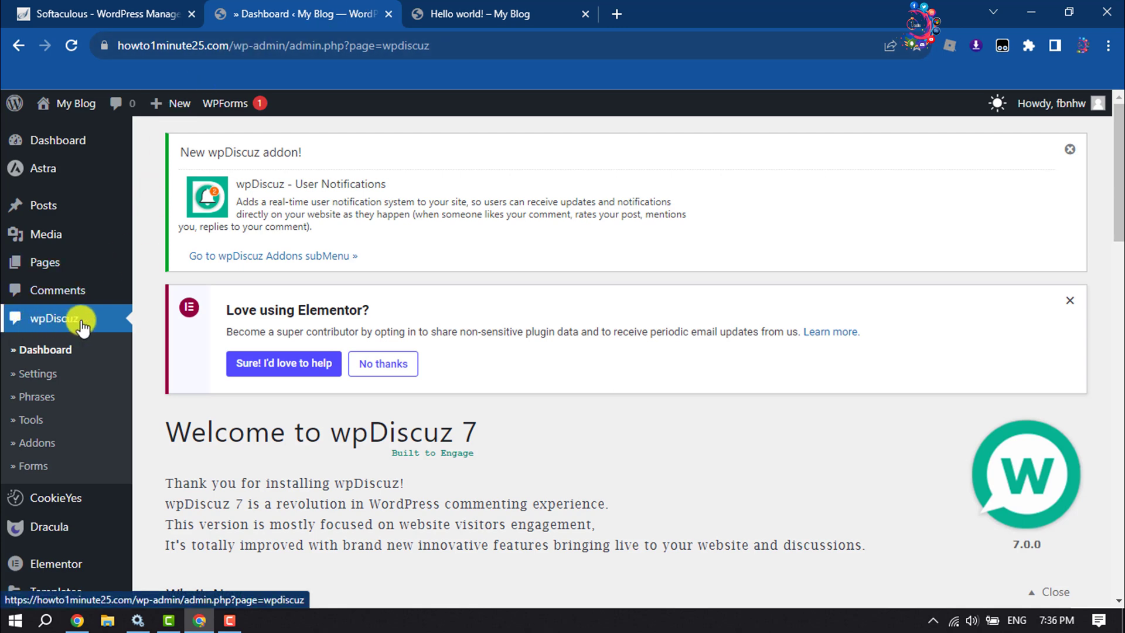
# - Open wpDiscuz Settings, browse the option cards, and pick Article and Comment Rating
pyautogui.click(44, 381)
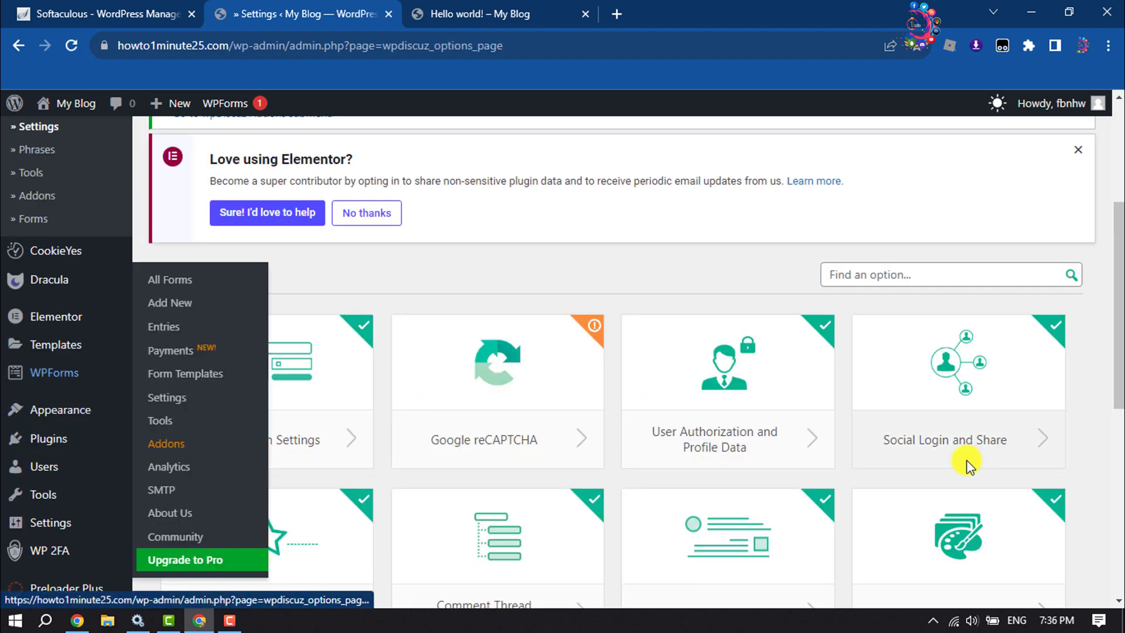
pyautogui.scroll(-3, 879, 445)
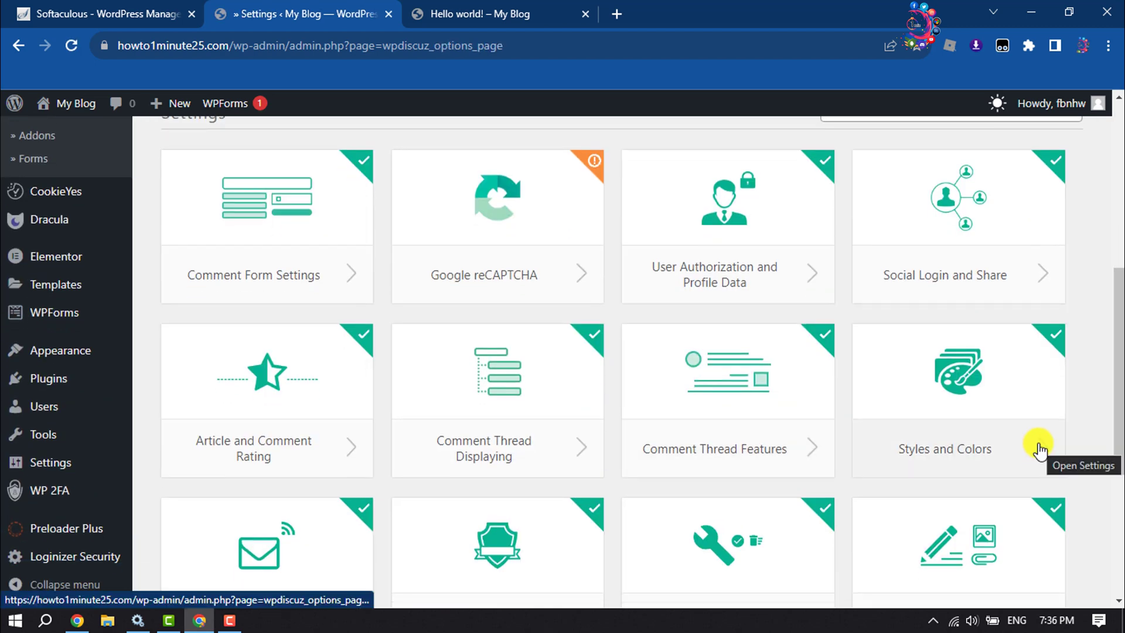
pyautogui.scroll(-1, 1020, 463)
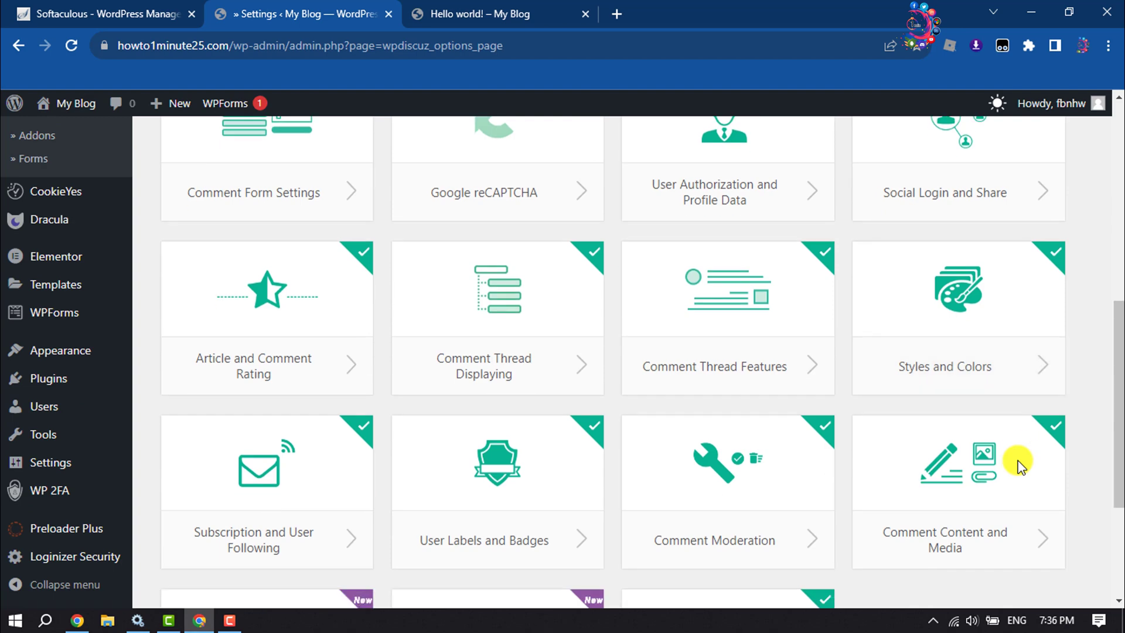
pyautogui.scroll(2, 275, 445)
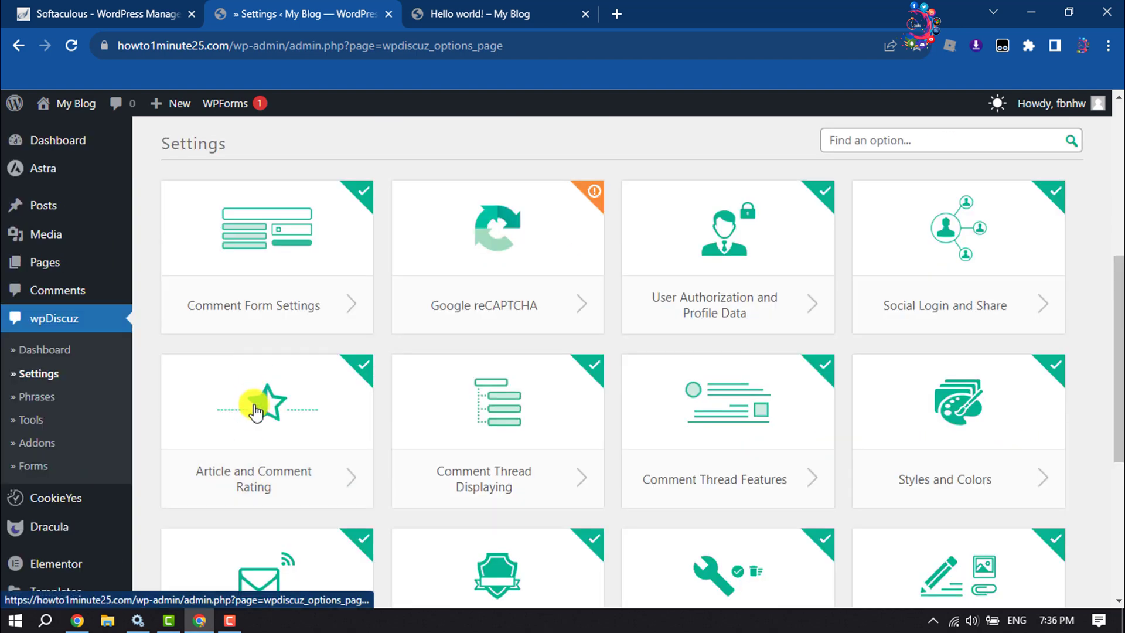
pyautogui.click(262, 438)
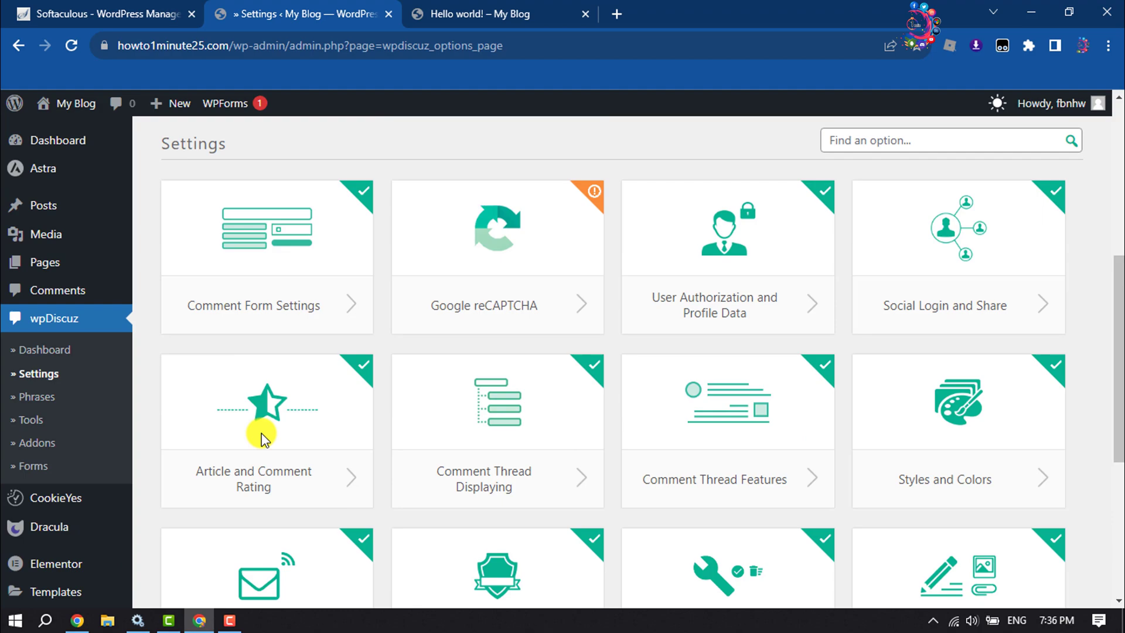
# - Save Article and Comment Rating with Aggregate Rating Schema on and ratings Before Comment Form
pyautogui.click(252, 477)
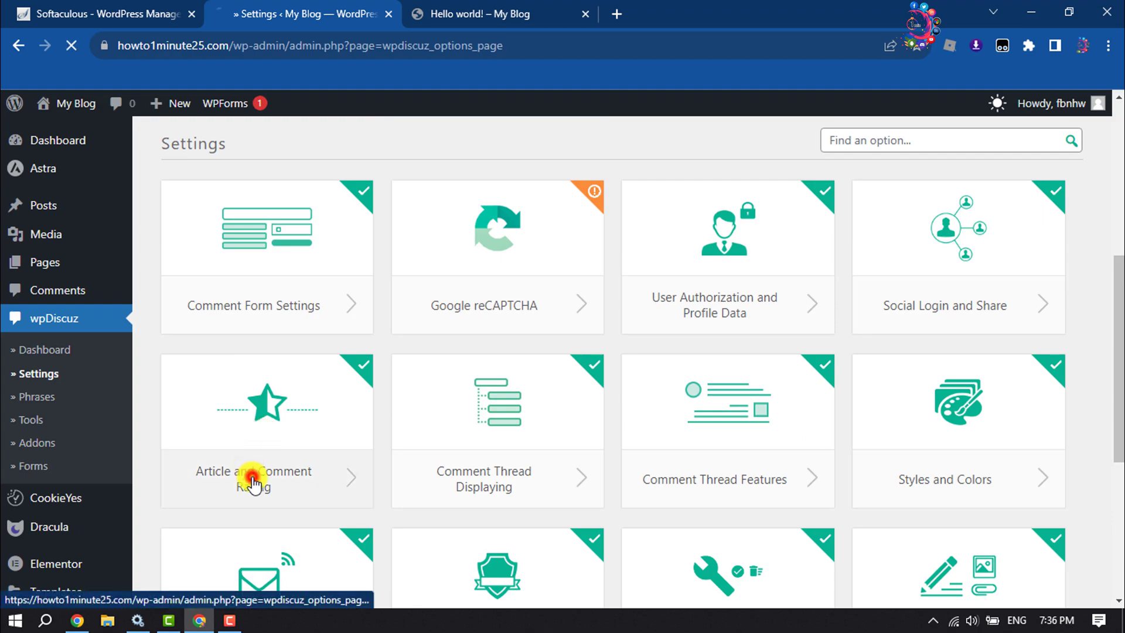
pyautogui.scroll(-8, 539, 356)
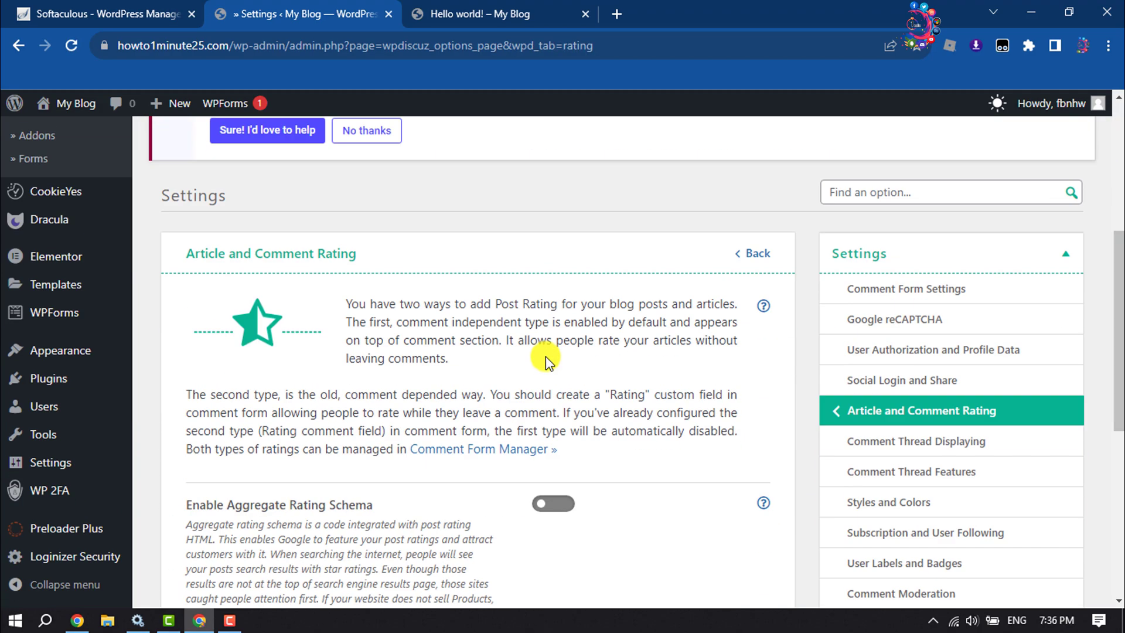
pyautogui.scroll(-1, 546, 358)
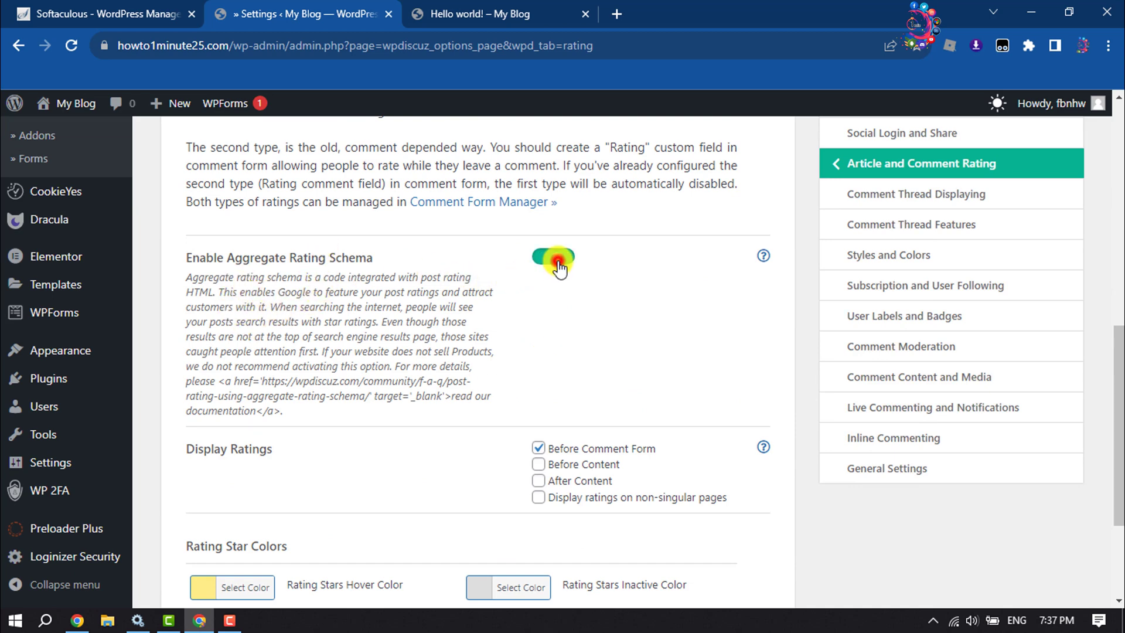
pyautogui.scroll(-3, 216, 316)
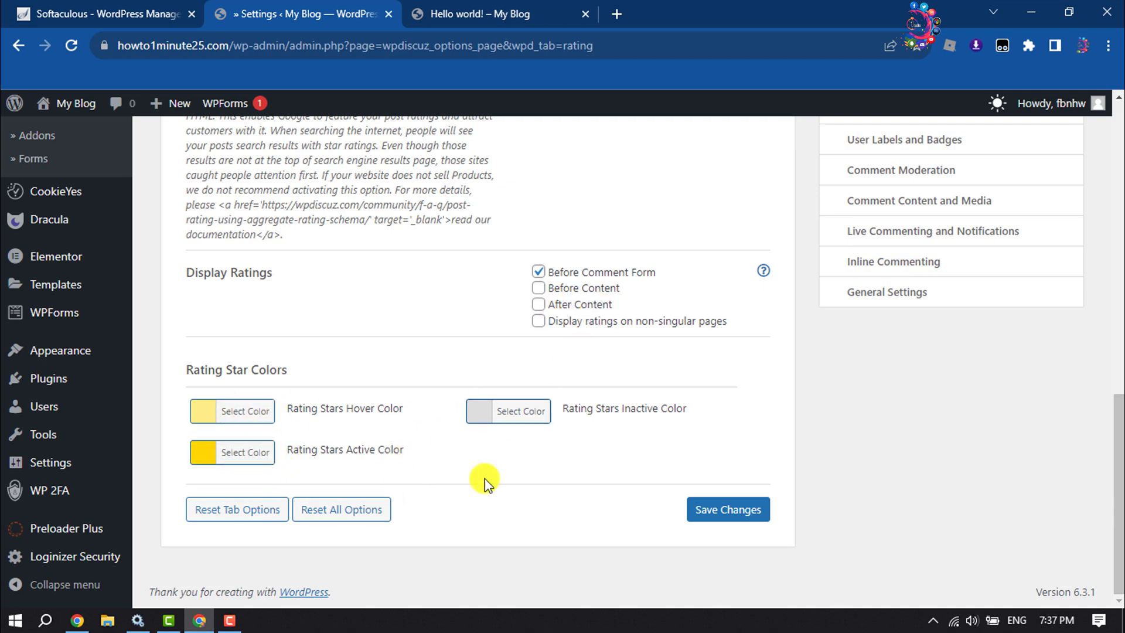
pyautogui.click(743, 514)
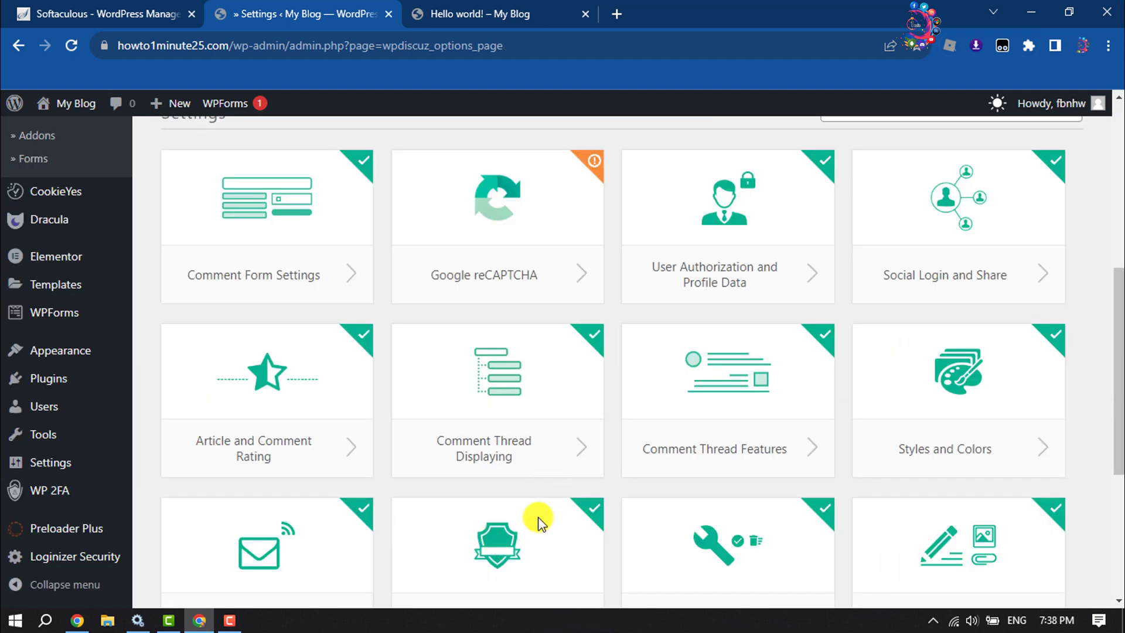
# - Turn on Show Voting Buttons in Comment Thread Features, then check the Hello world! post
pyautogui.click(737, 448)
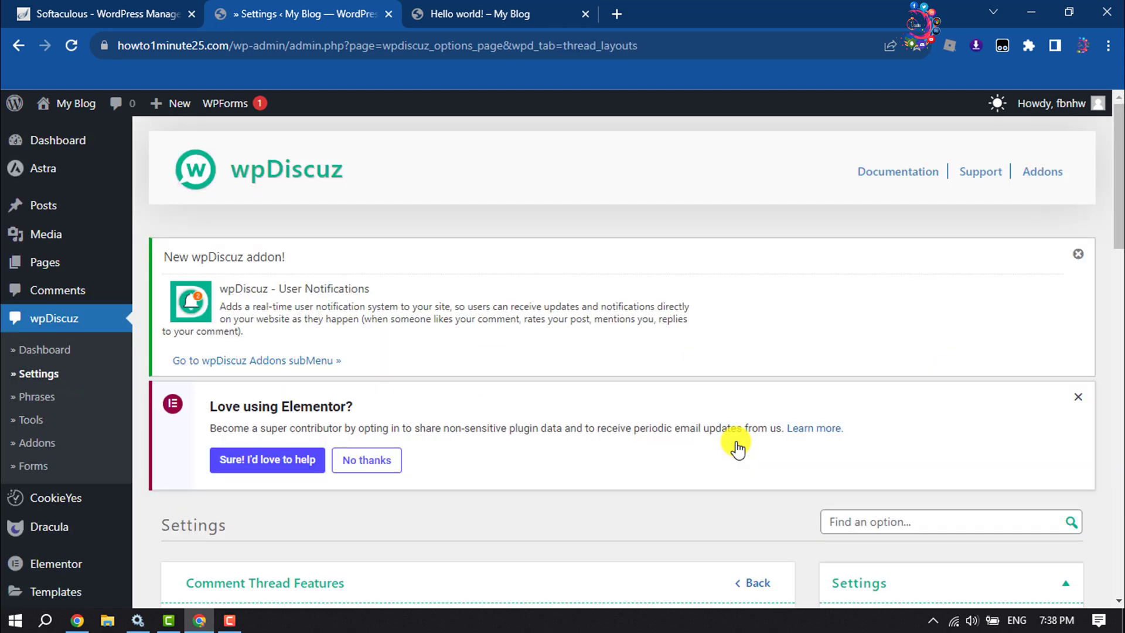
pyautogui.scroll(-4, 723, 463)
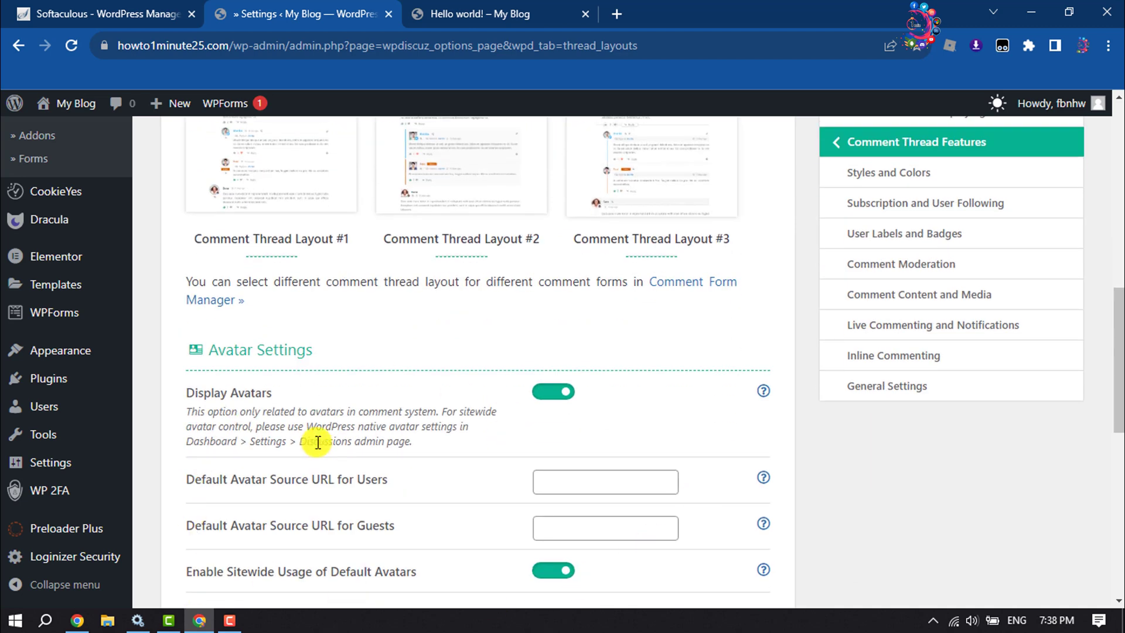
pyautogui.scroll(-2, 561, 396)
pyautogui.scroll(-3, 560, 395)
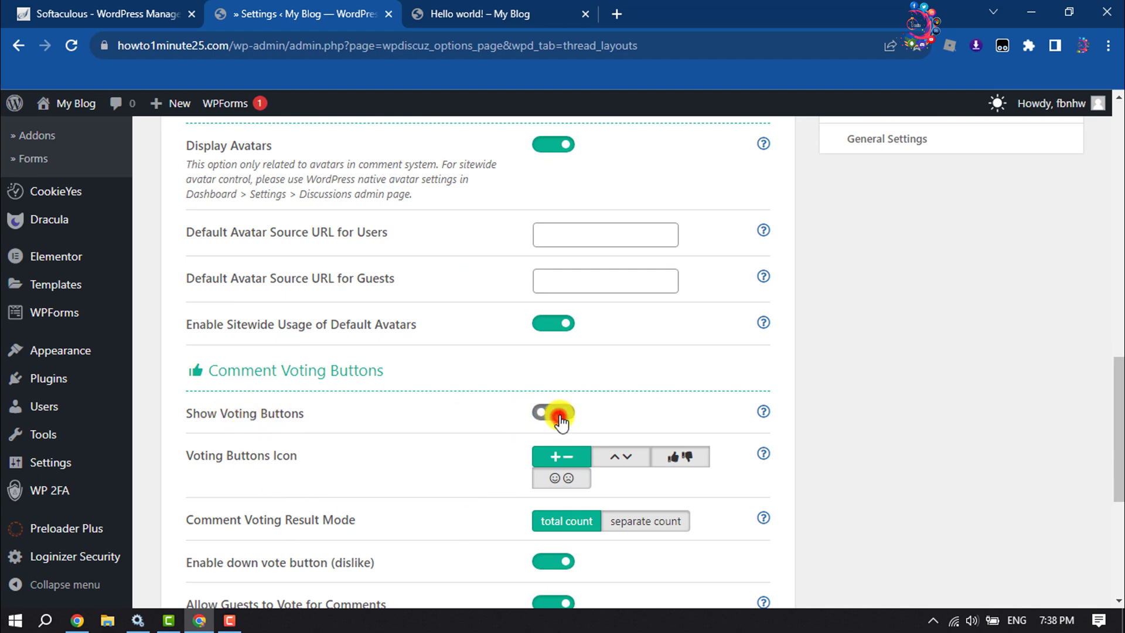
pyautogui.click(448, 14)
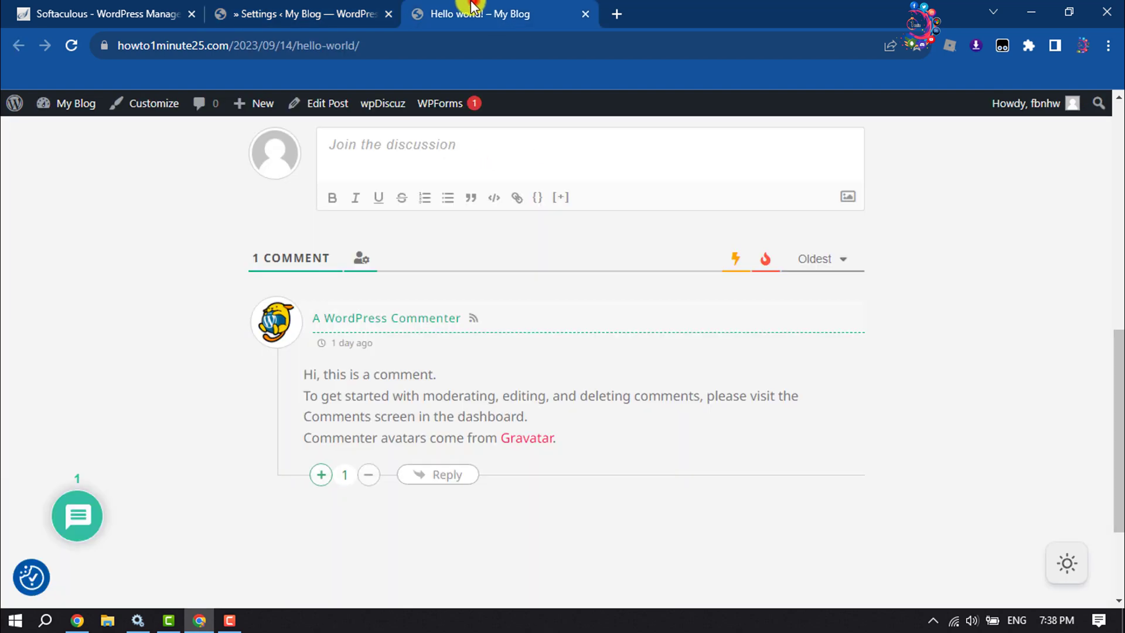
# - Set the Voting Buttons Icon to thumbs up/down and save Comment Thread Features
pyautogui.click(352, 12)
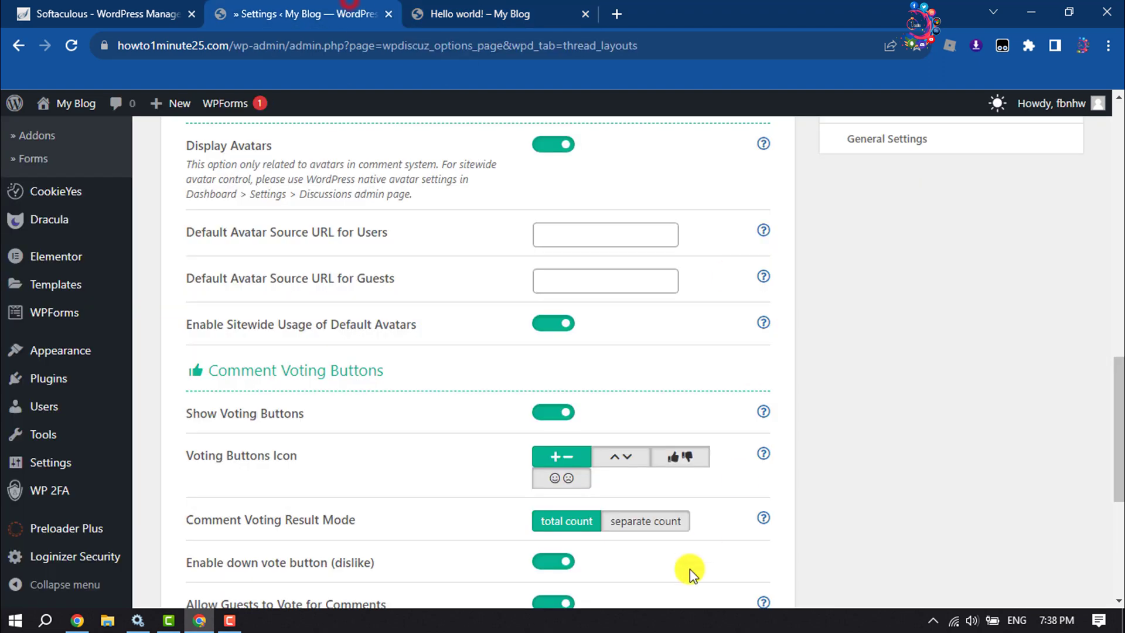
pyautogui.click(684, 461)
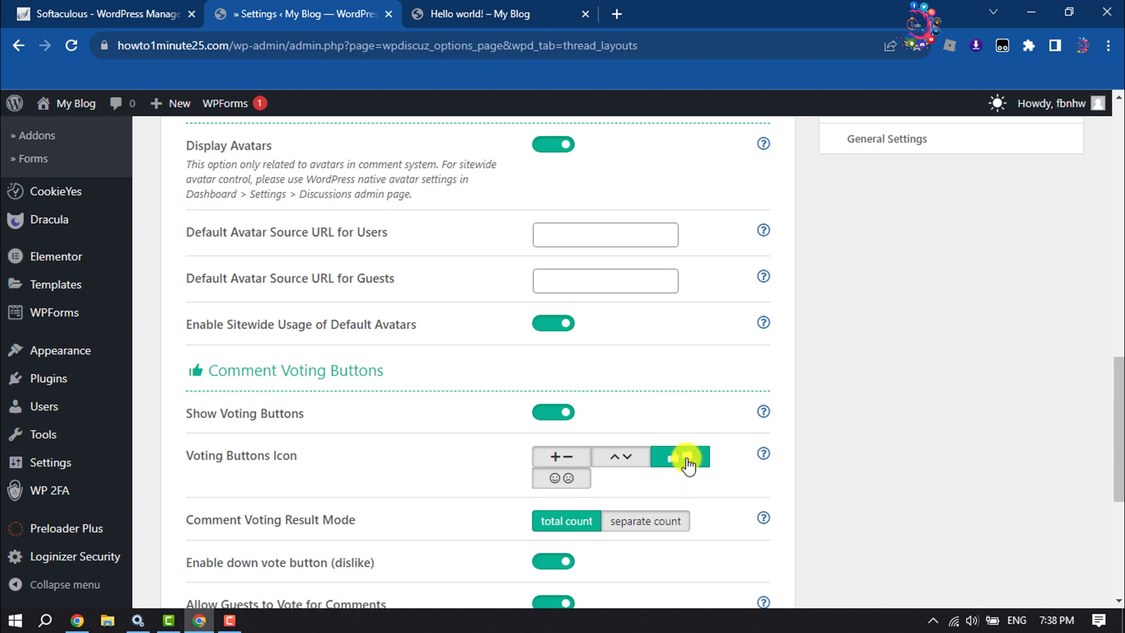
pyautogui.scroll(-3, 648, 406)
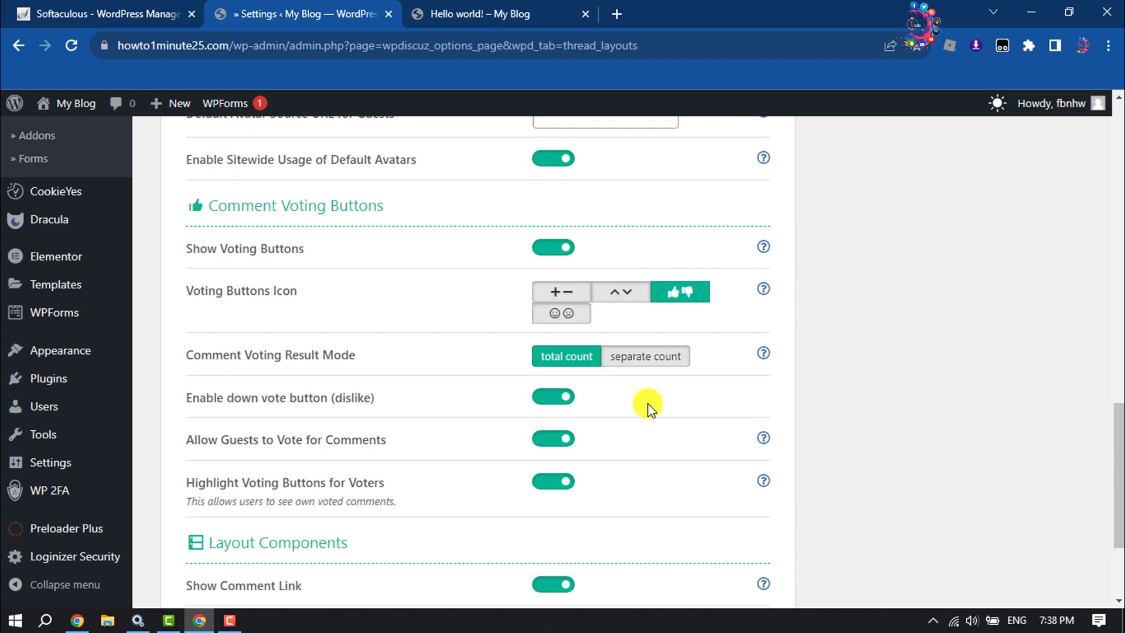
pyautogui.scroll(2, 648, 405)
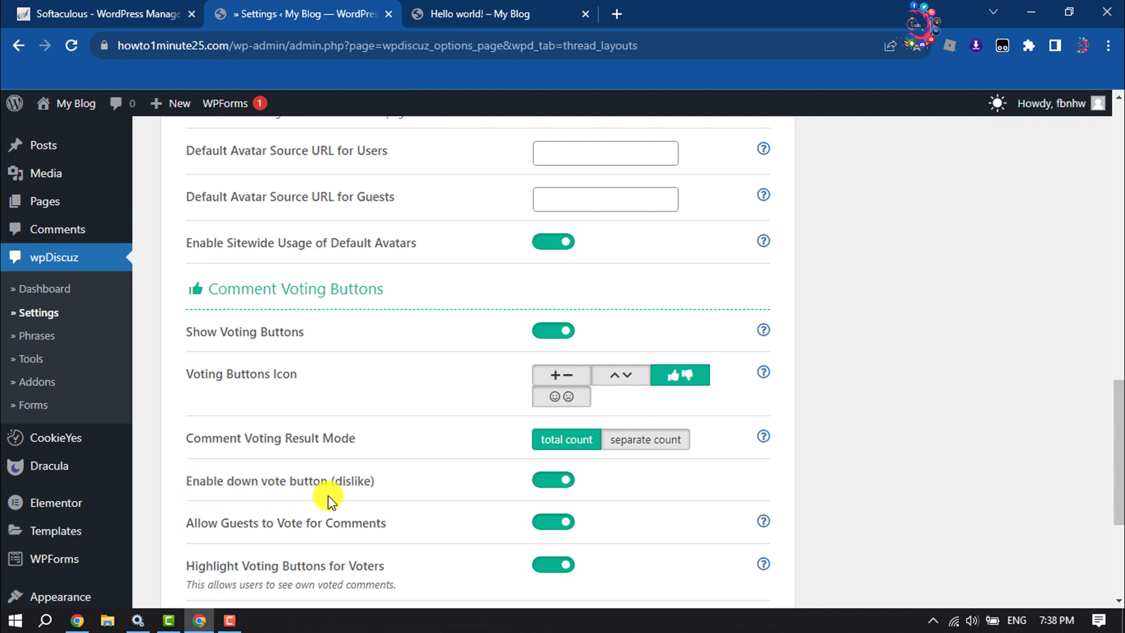
pyautogui.scroll(-4, 551, 491)
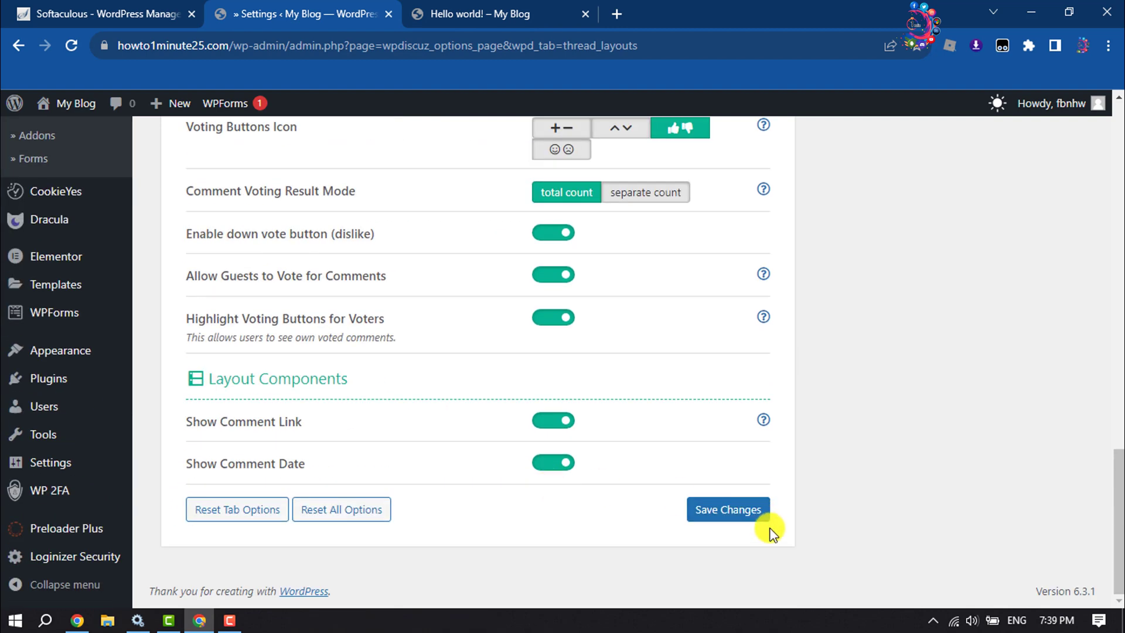
pyautogui.click(755, 516)
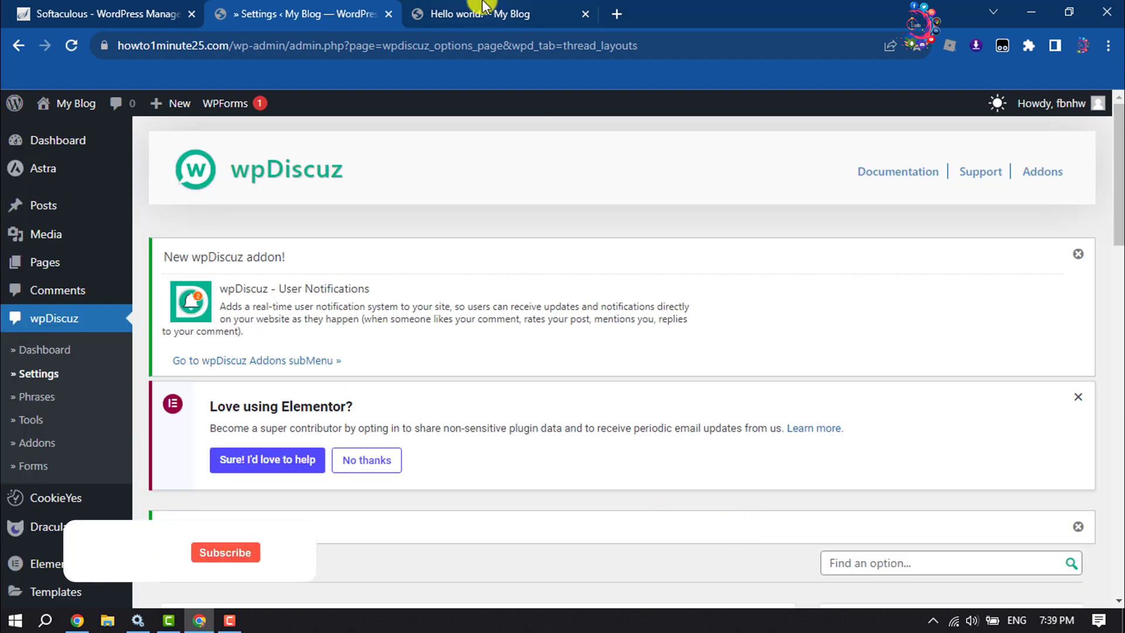
# - Reload the Hello world! post and test its thumbs down and thumbs up buttons, ending at 1
pyautogui.click(469, 13)
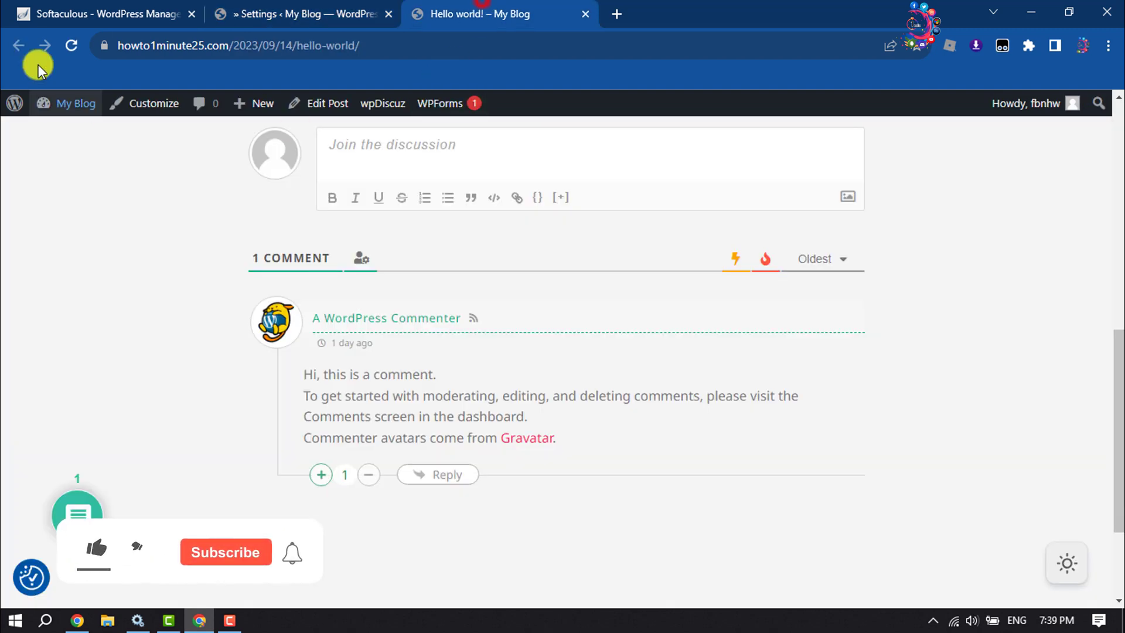
pyautogui.click(71, 49)
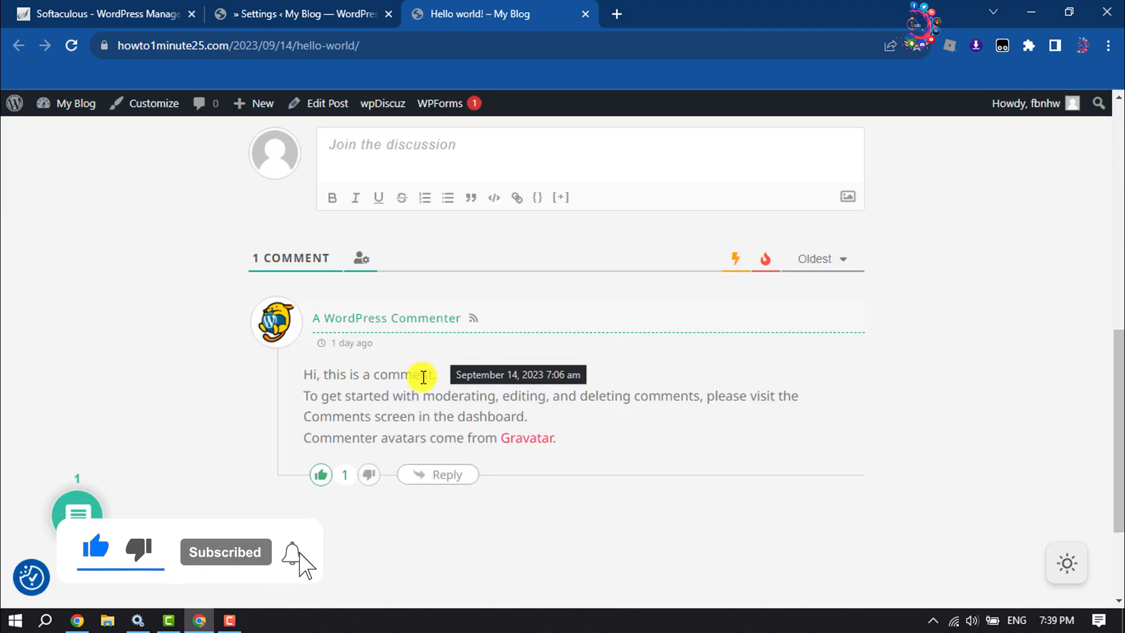
pyautogui.click(369, 474)
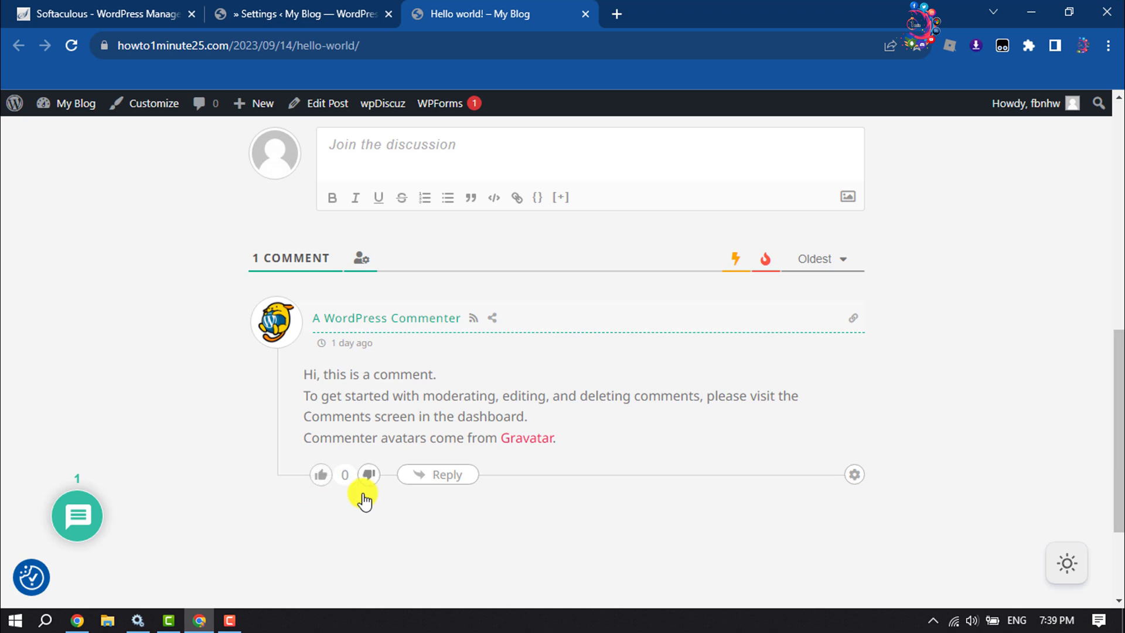
pyautogui.click(320, 475)
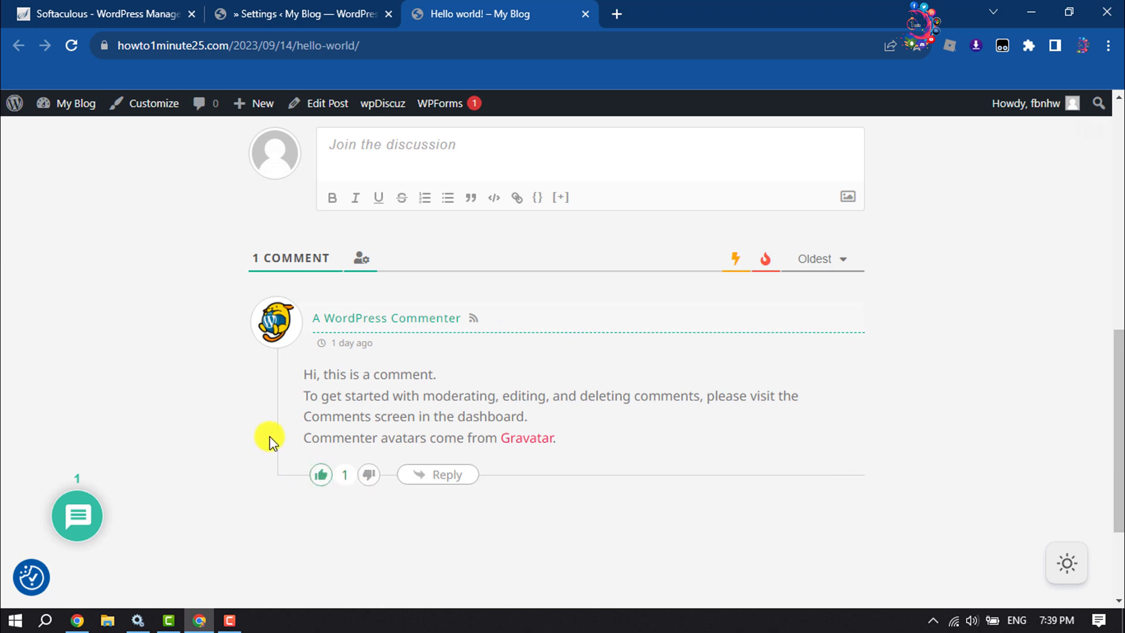